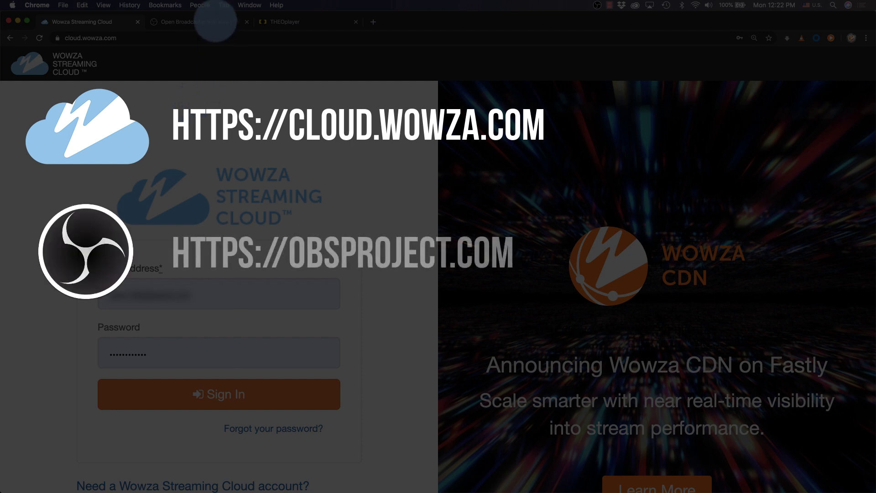
Step: Check the OBS and THEOplayer sites, then sign in to Wowza Streaming Cloud with saved credentials
click(214, 21)
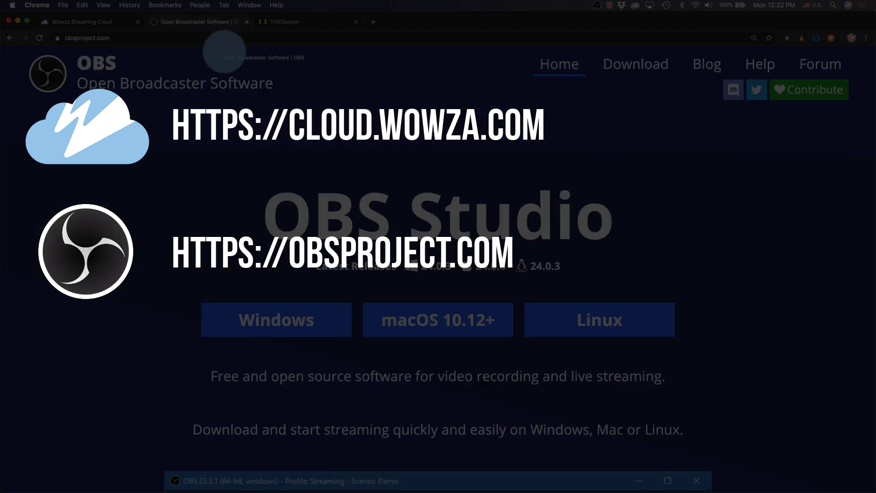
click(310, 22)
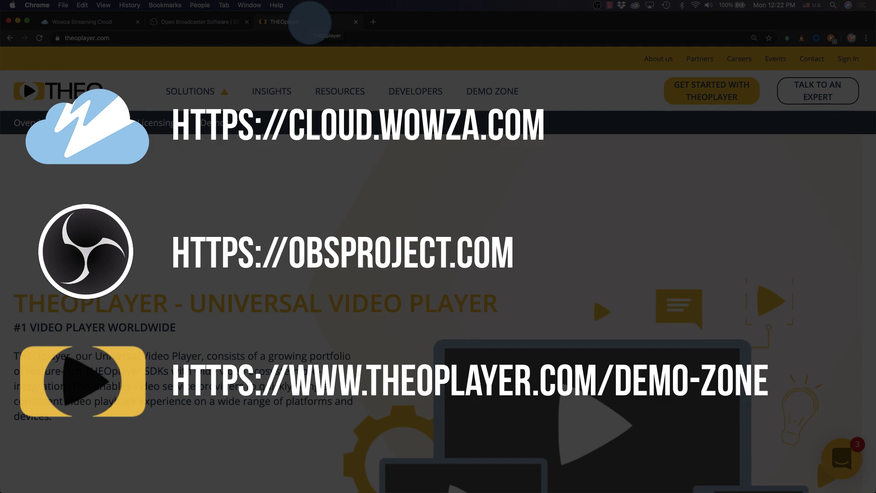
click(105, 25)
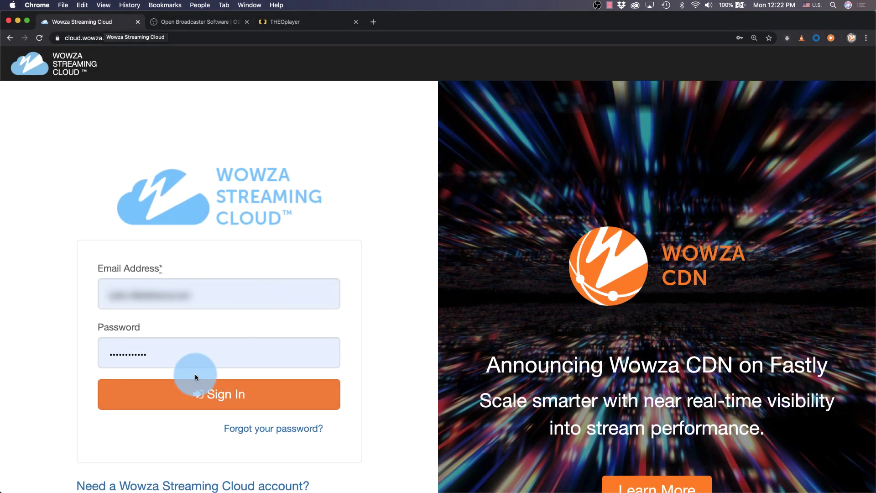
scroll(195, 373, down, 3)
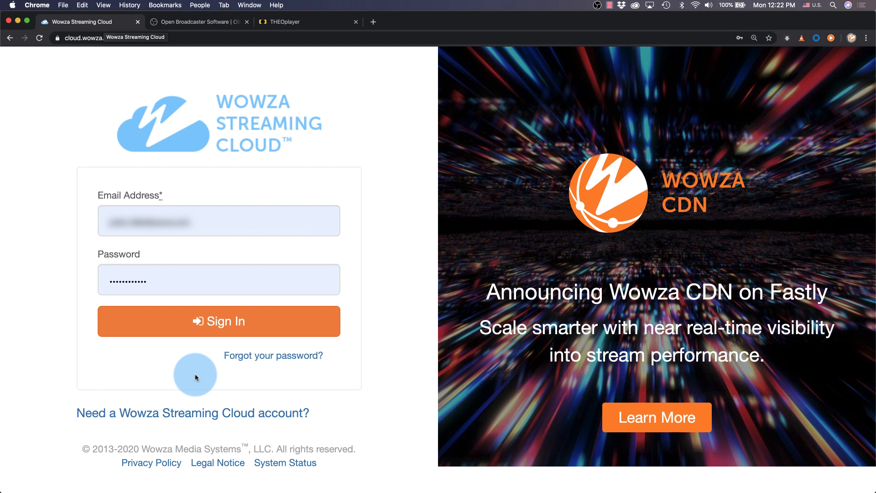
click(198, 328)
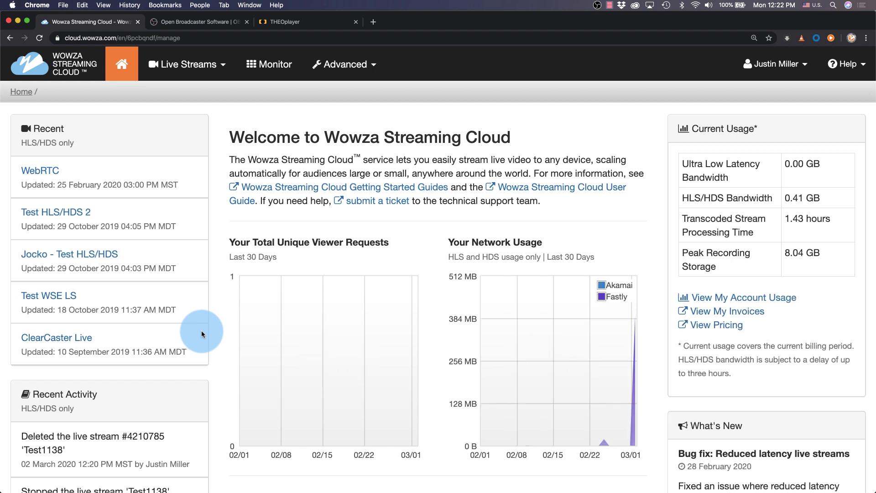
Step: Start a new live stream named Test1138 with US West (California) as broadcast location
click(186, 64)
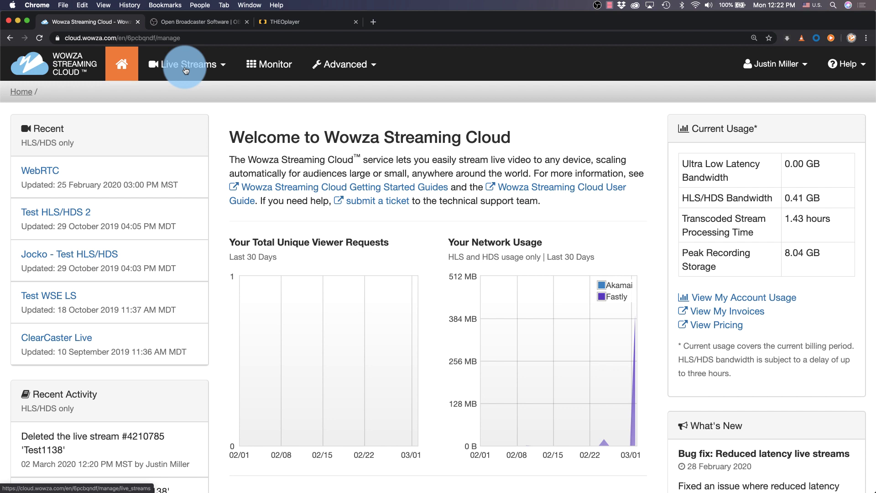
click(160, 130)
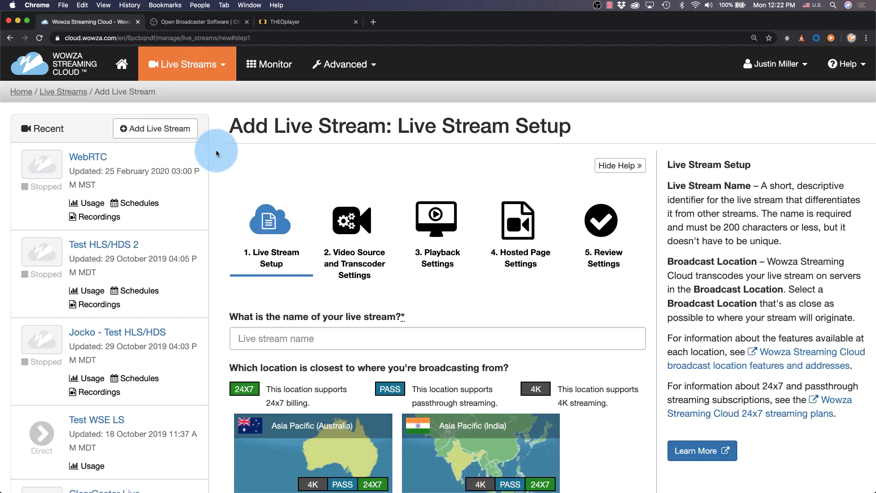
click(276, 325)
text(Test1138)
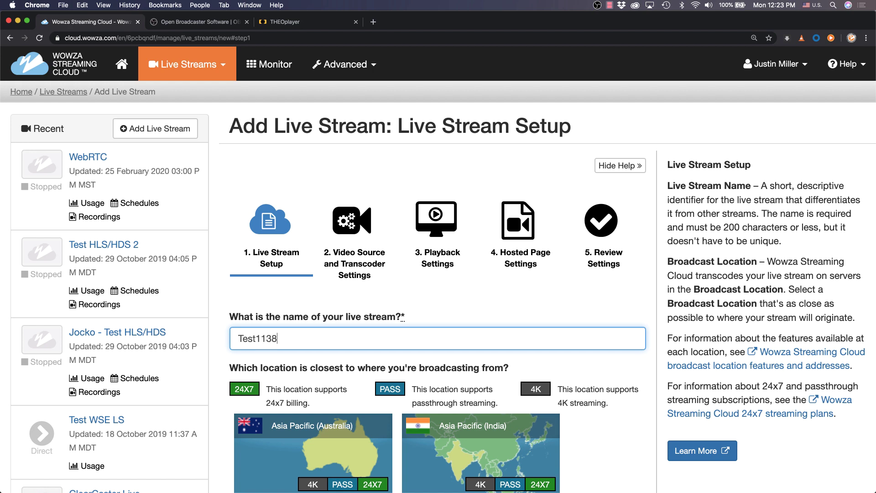
scroll(481, 413, down, 12)
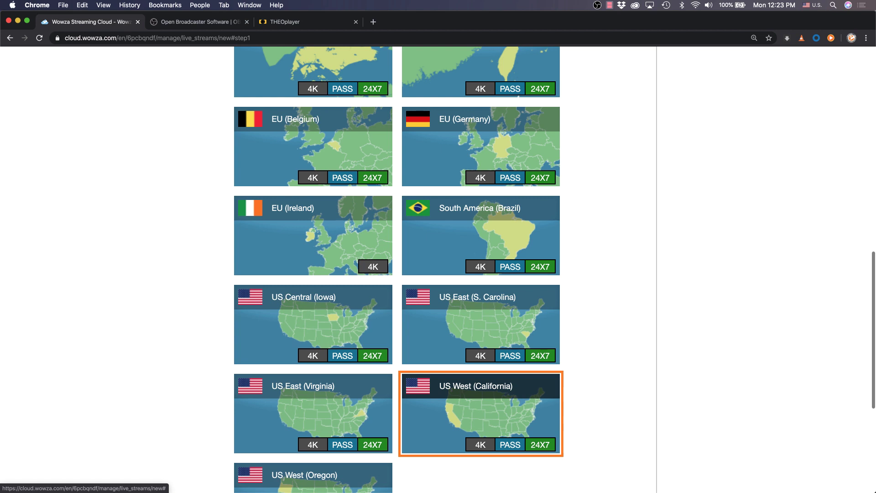
scroll(481, 274, down, 4)
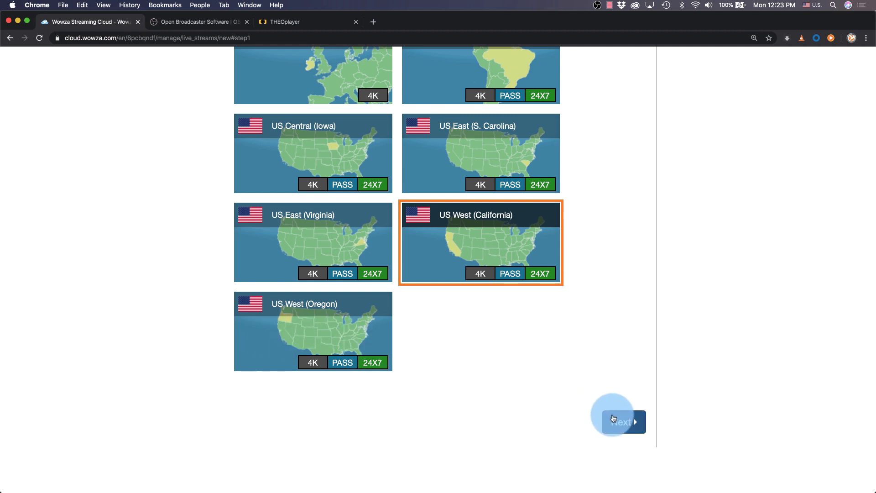
Step: Choose Other RTMP as the encoder and enable recording, then move on to Playback Settings
click(613, 418)
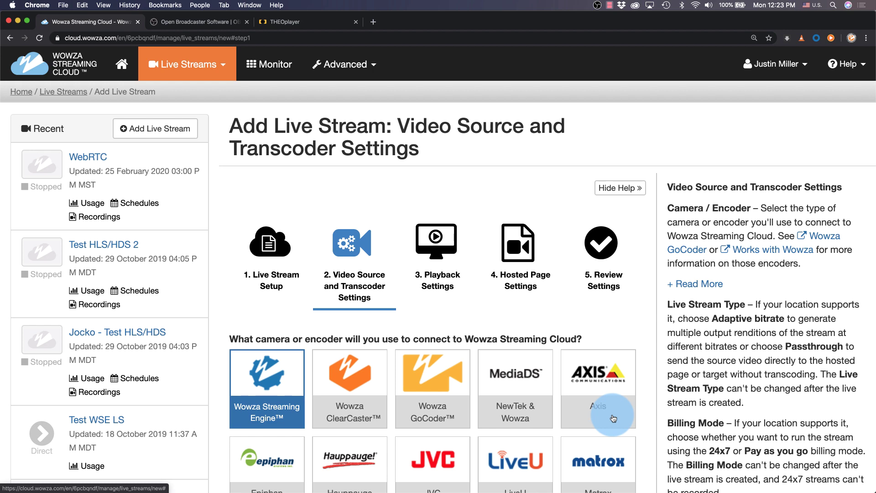
scroll(613, 418, down, 10)
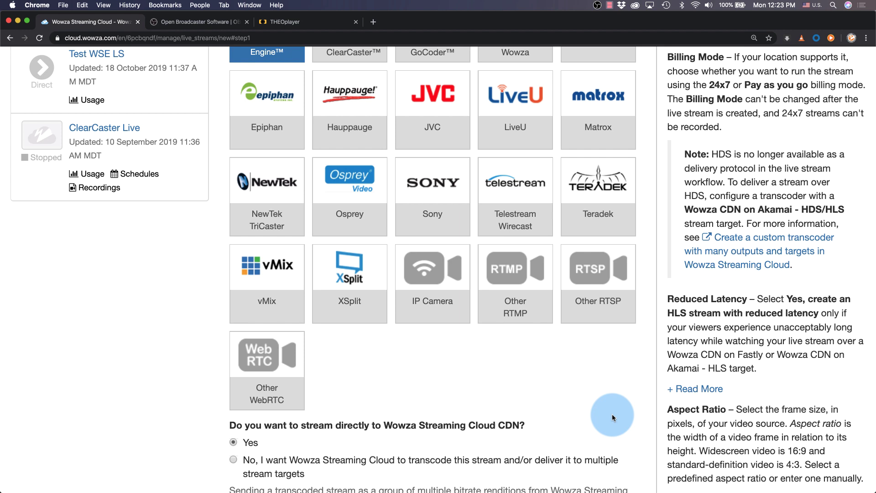
click(521, 284)
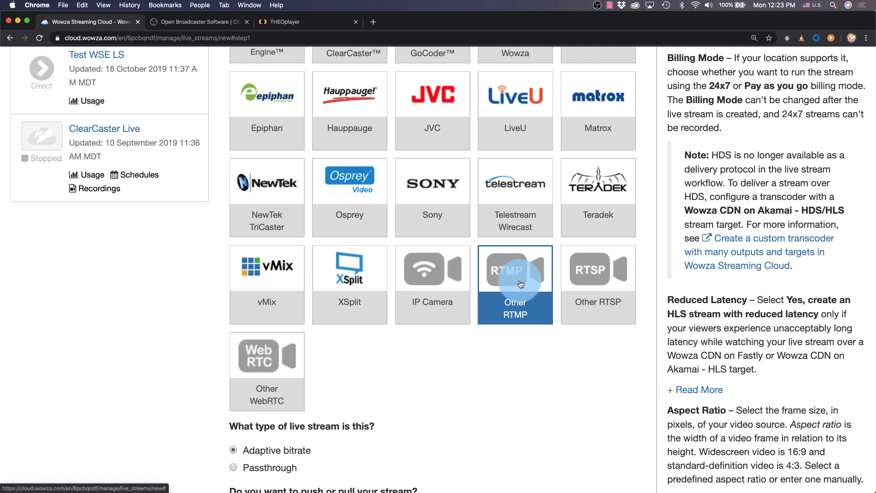
scroll(521, 283, down, 5)
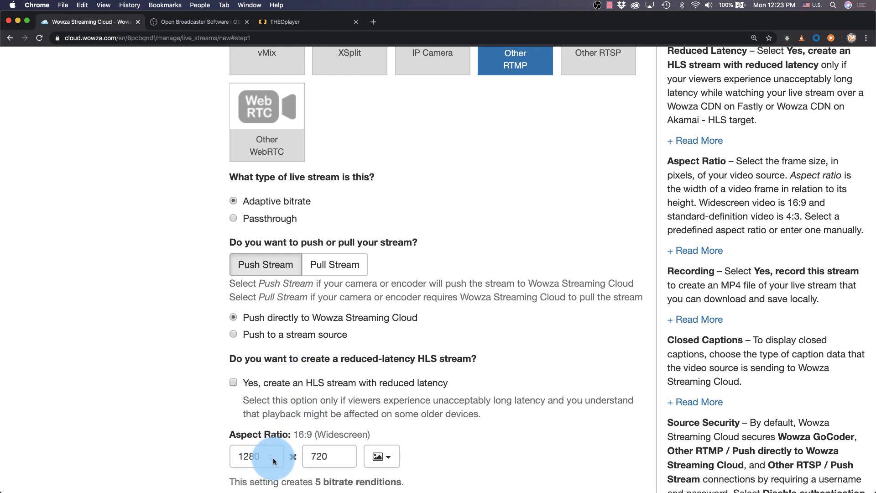
scroll(273, 459, down, 10)
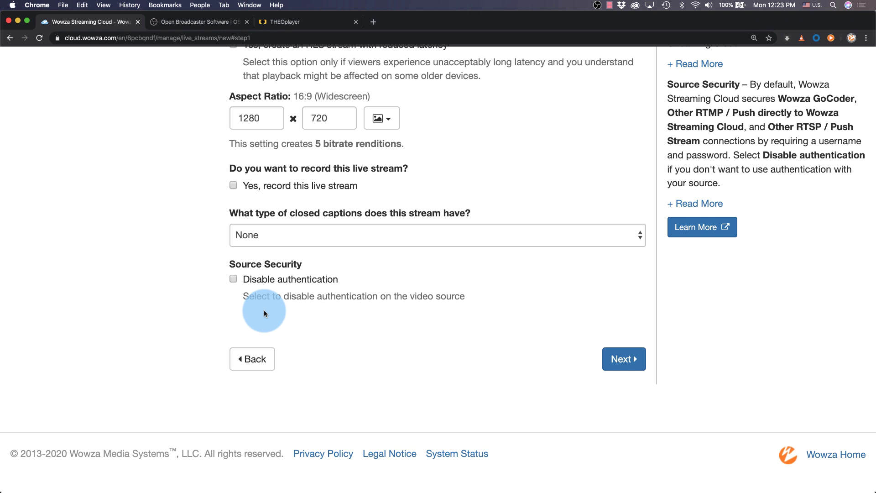
click(232, 186)
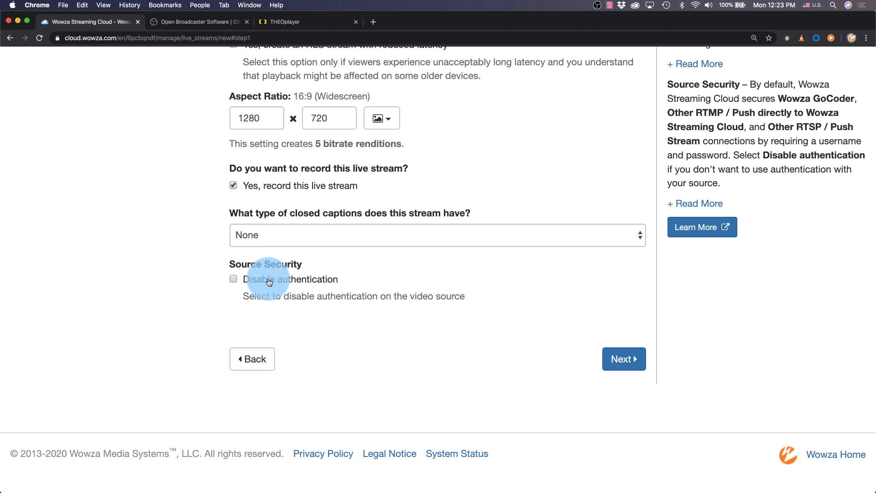
click(631, 354)
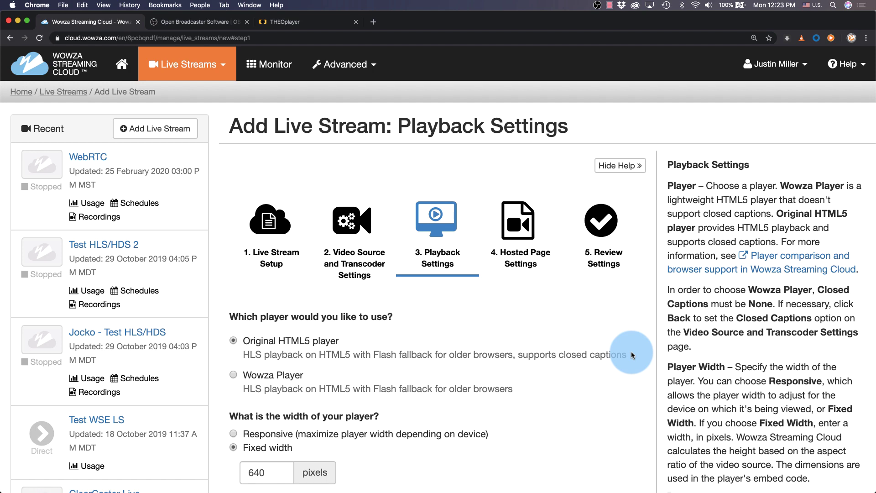
Step: Complete the wizard with no Wowza-hosted page and finish creating Test1138
scroll(631, 355, down, 10)
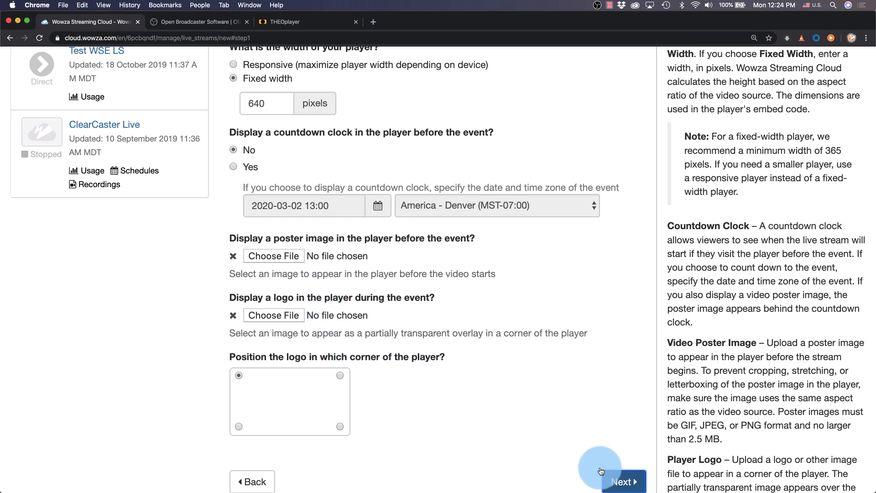
click(614, 480)
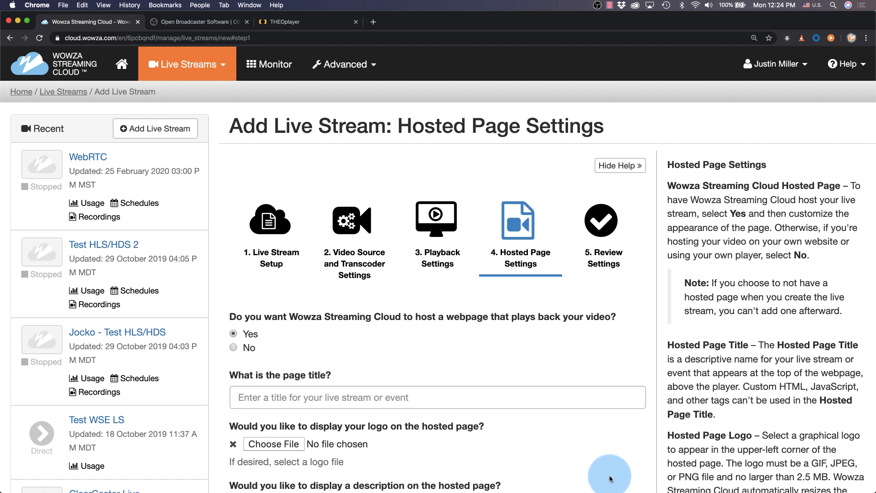
click(255, 349)
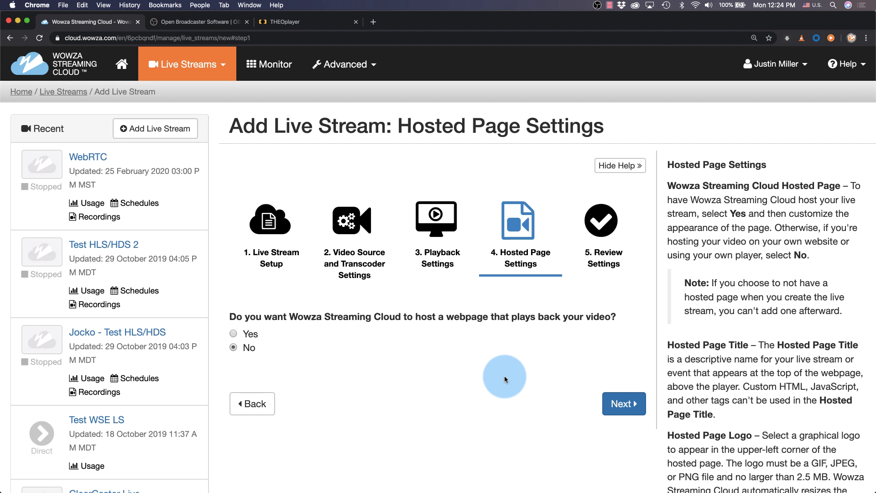
click(622, 405)
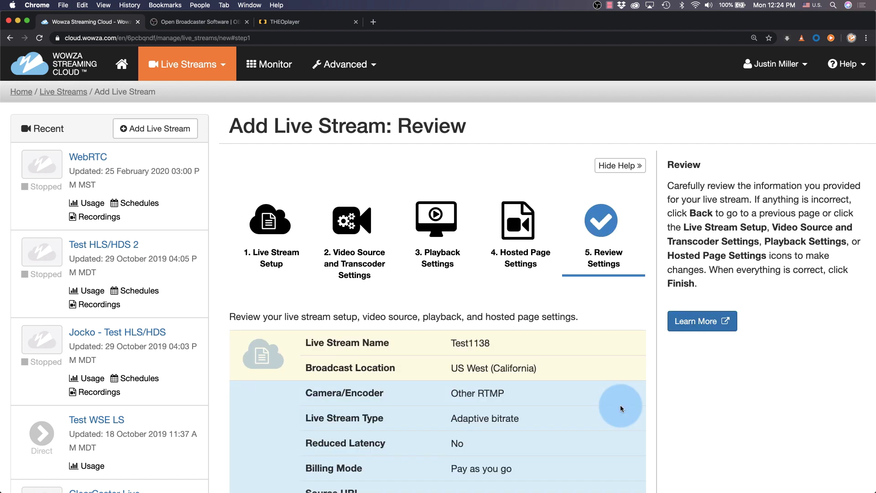
scroll(621, 407, down, 10)
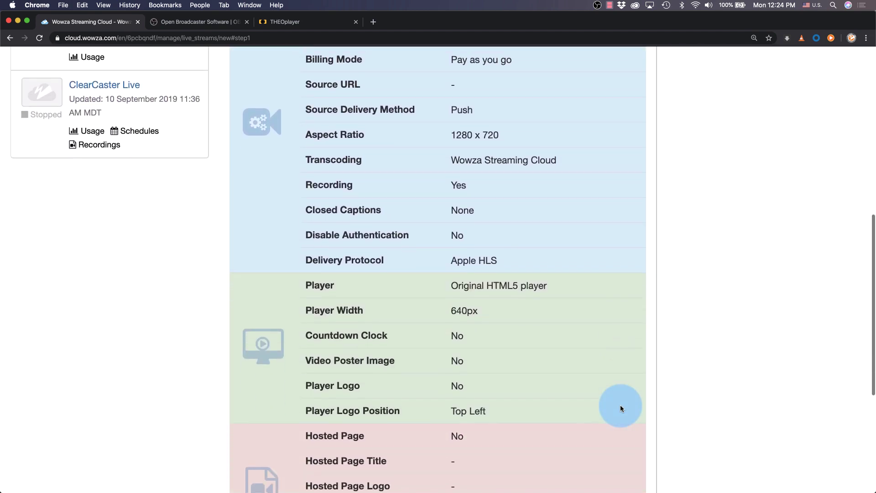
scroll(621, 408, down, 5)
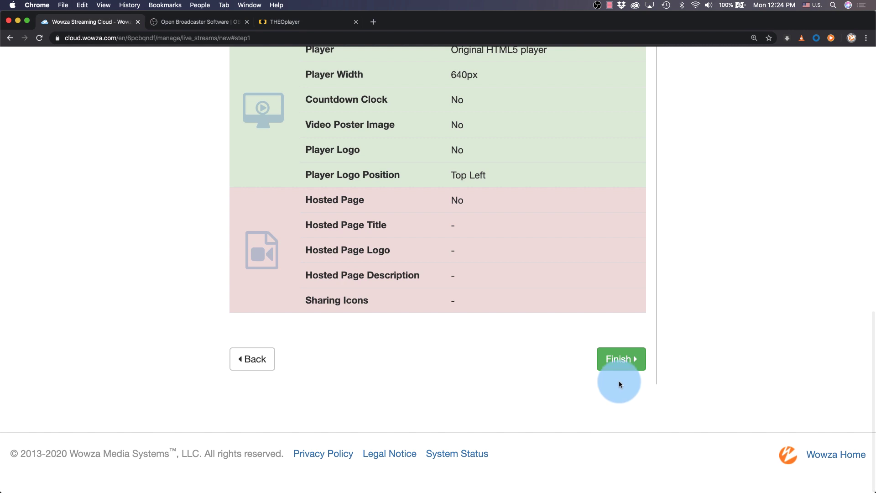
click(619, 360)
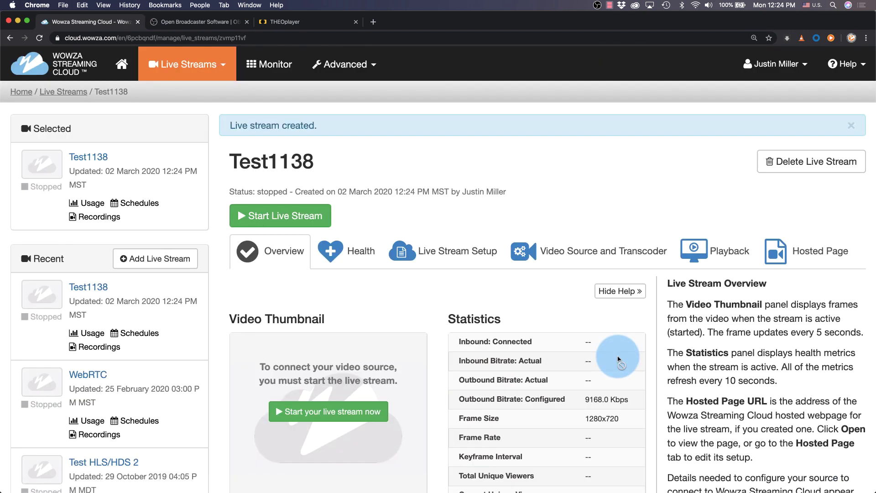
Step: Start the Test1138 stream and reveal its source password under Source Connection Information
click(266, 227)
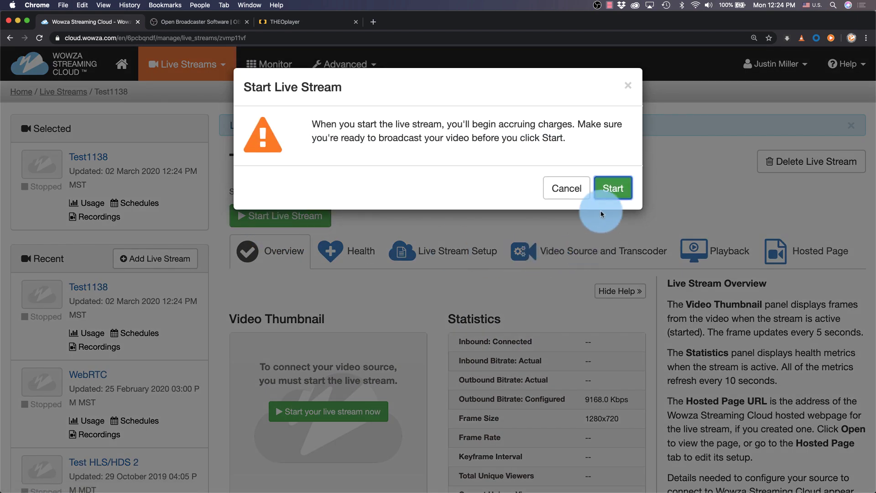
click(604, 193)
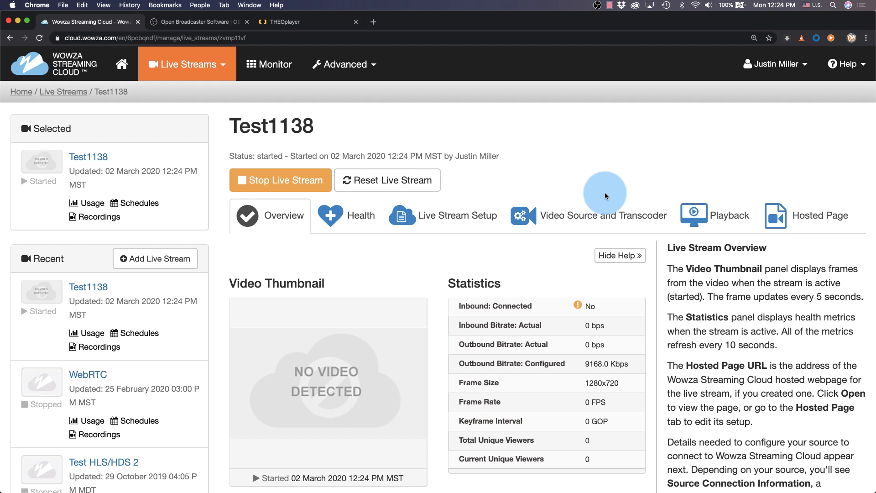
scroll(605, 195, down, 10)
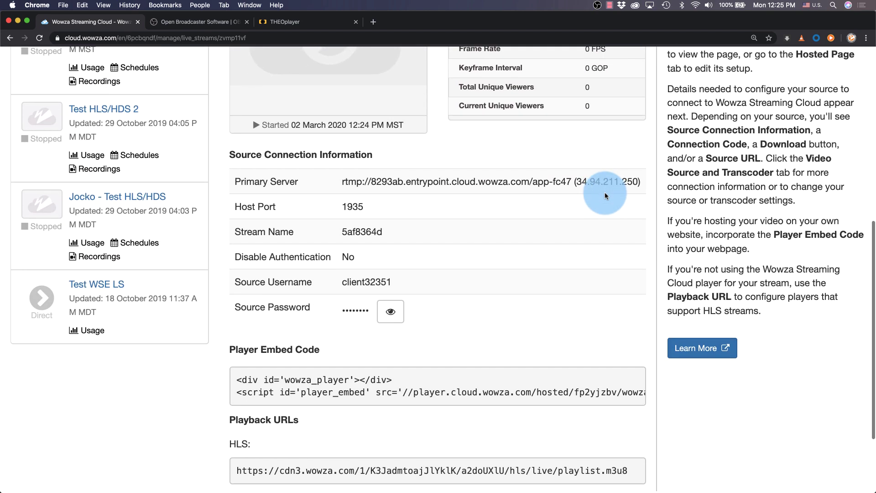
click(384, 318)
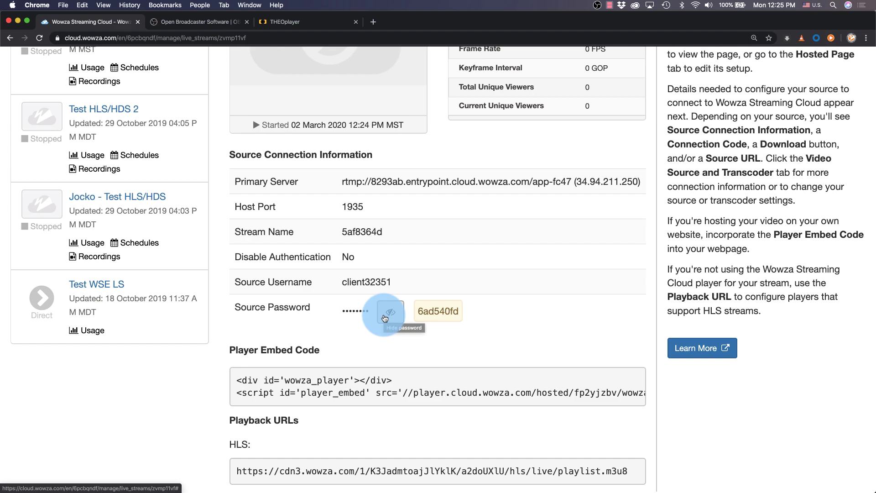
key(super+Tab)
key(super+Tab)
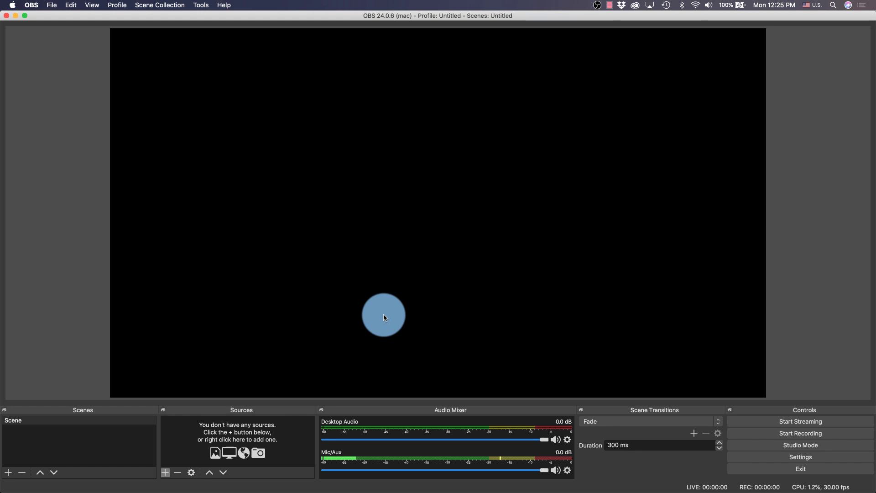
Step: Add a Video Capture Device source using the FaceTime HD Camera (Built-in)
click(167, 472)
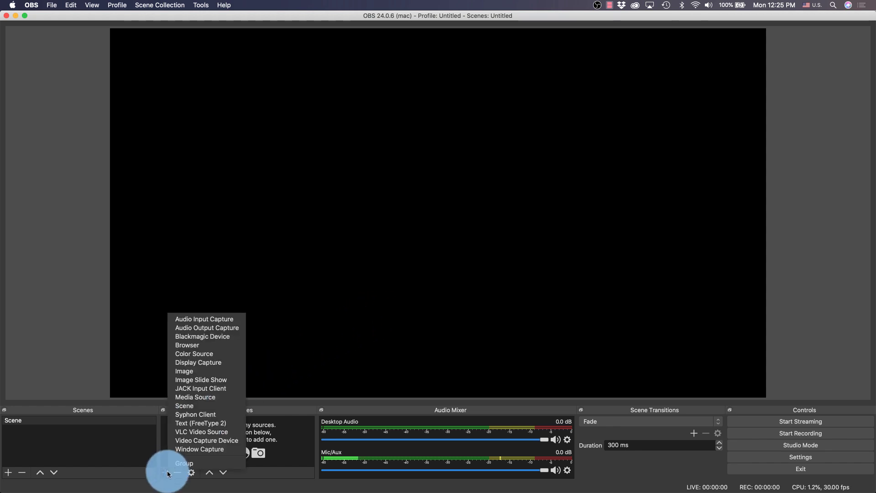
click(190, 440)
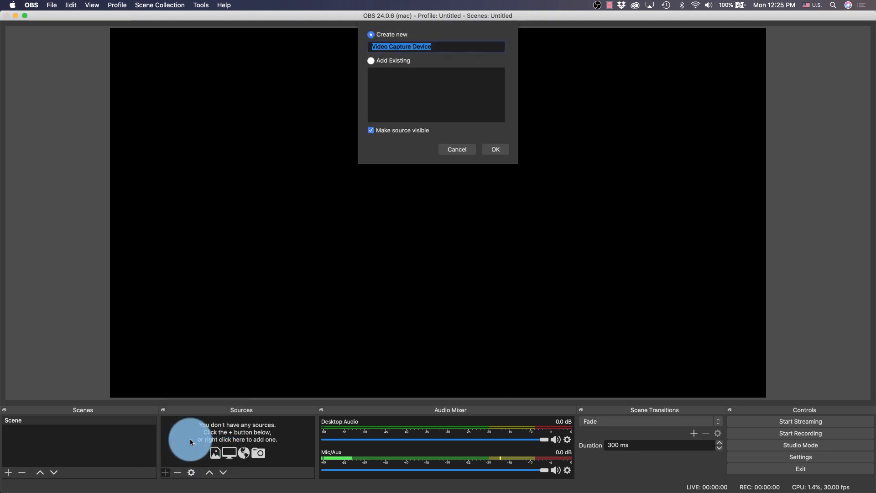
click(494, 149)
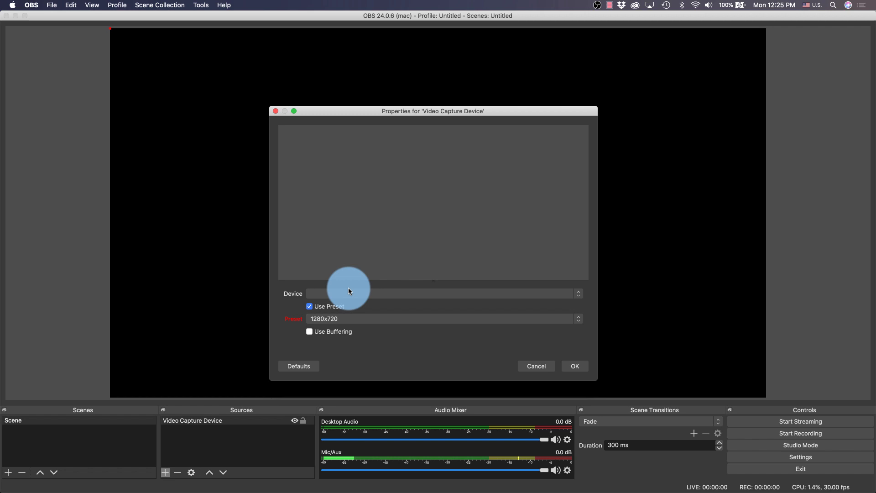
click(349, 291)
click(349, 302)
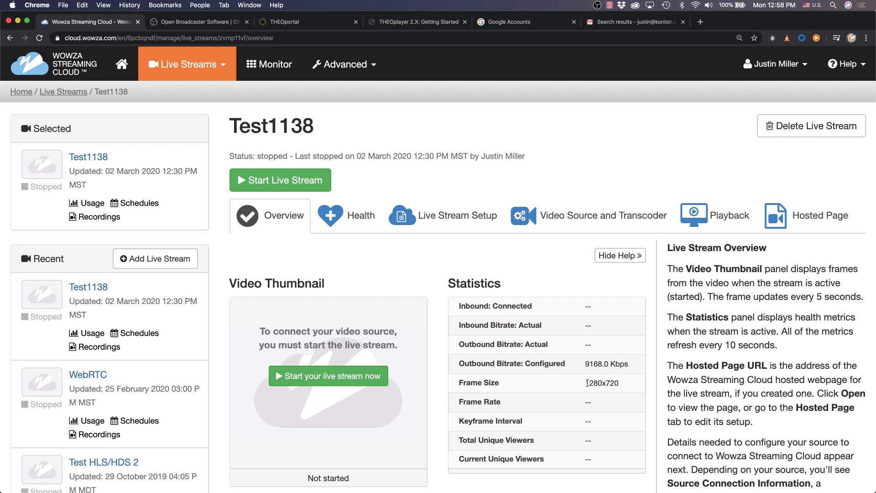
Step: Edit Test1138's video source settings and open the aspect ratio presets showing 1280 × 720
click(580, 218)
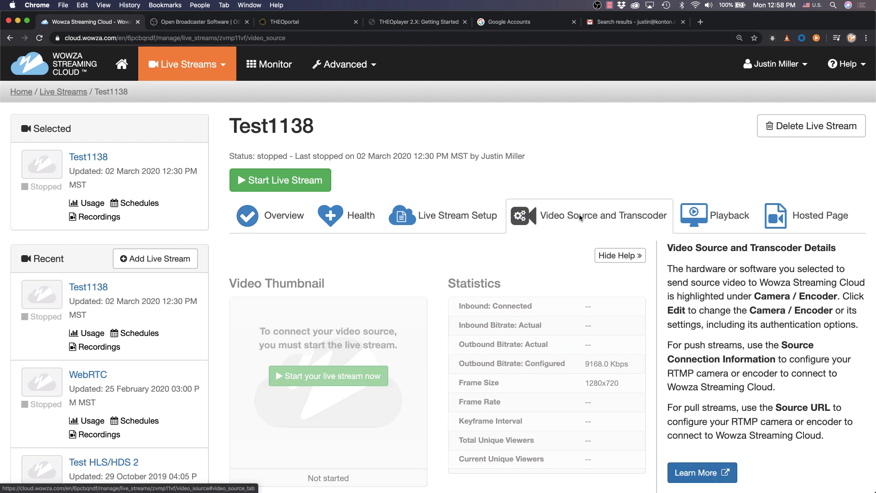
click(252, 274)
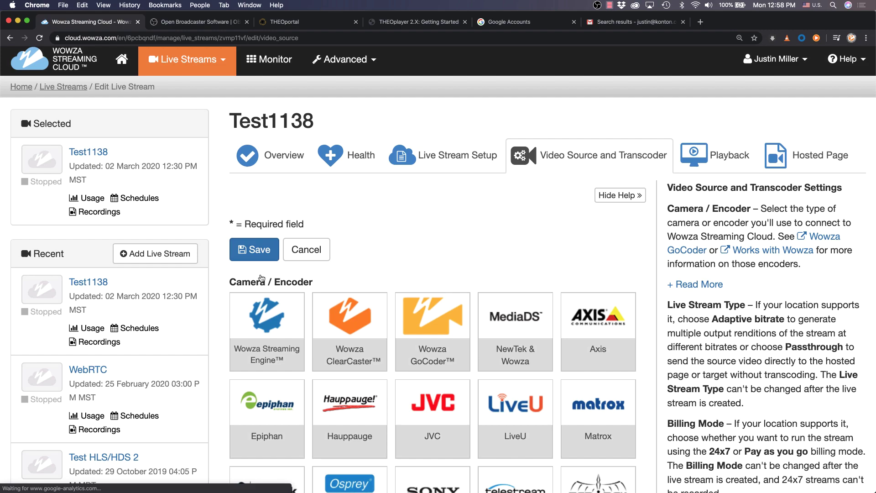
scroll(262, 278, down, 10)
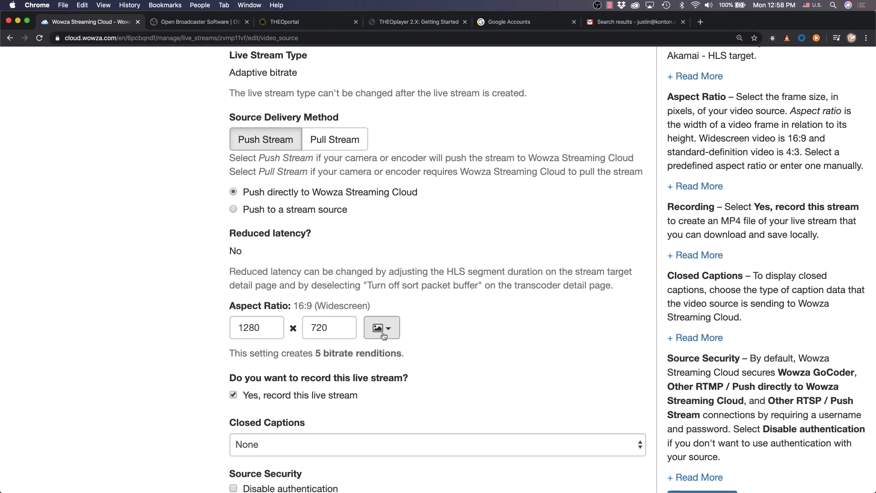
click(383, 333)
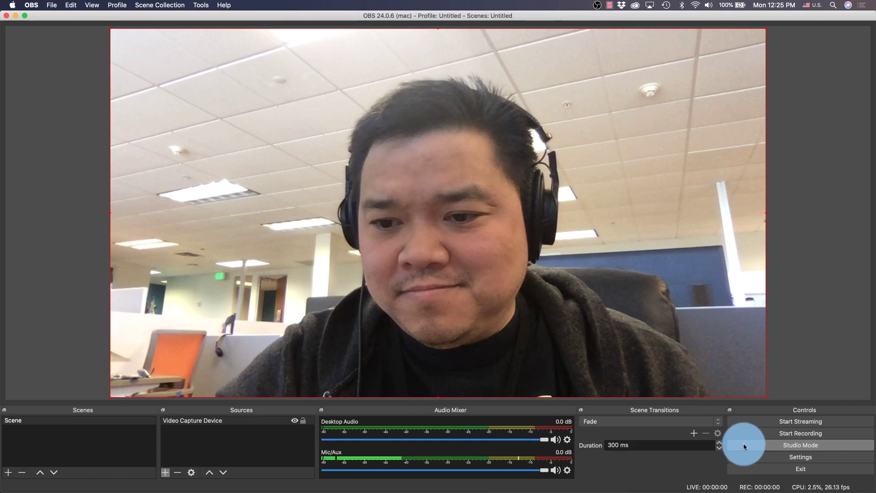
Step: Set the OBS stream service to Custom
click(756, 457)
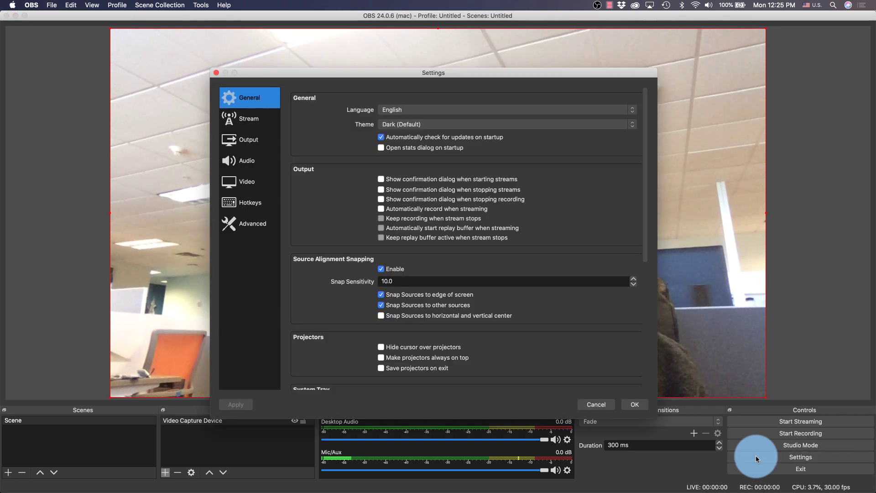
click(256, 127)
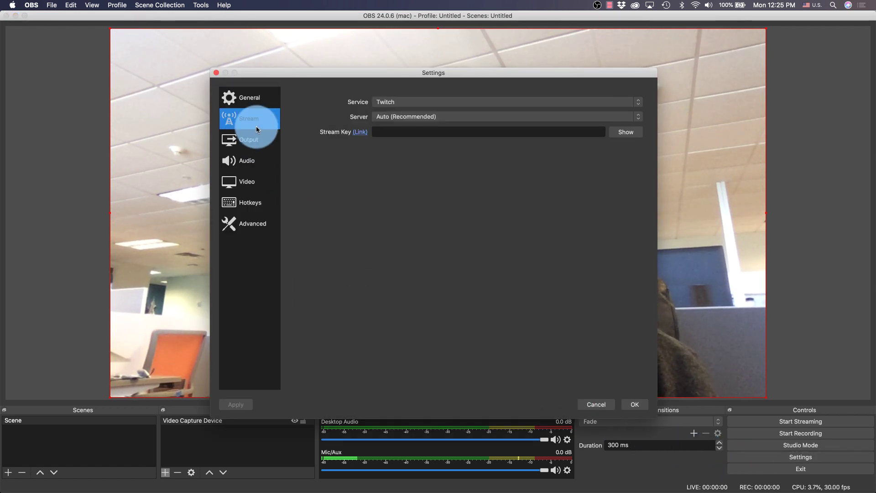
click(377, 102)
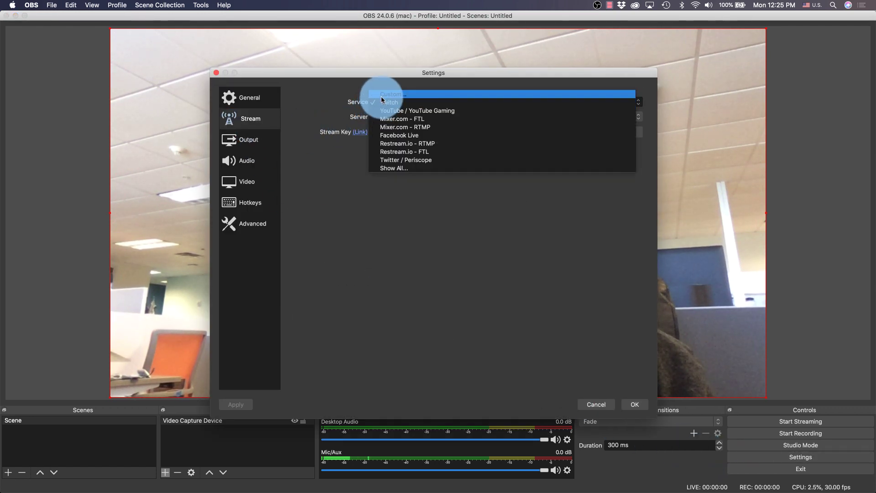
click(382, 97)
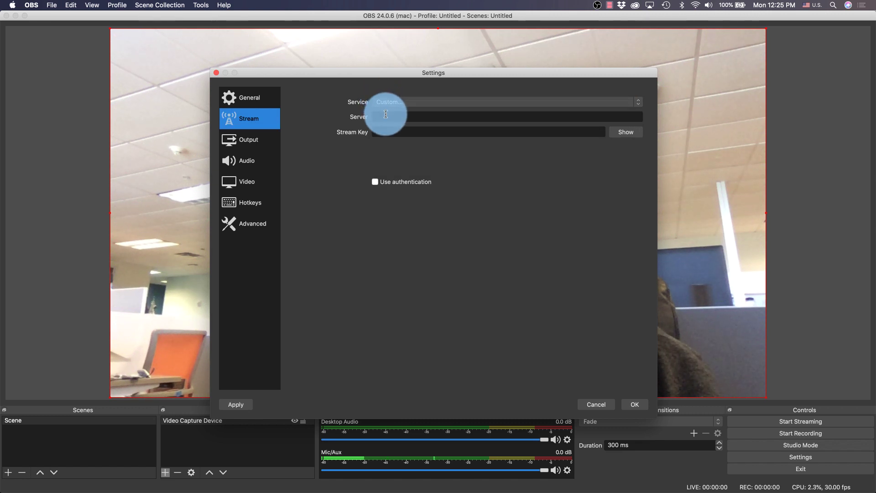
Step: Copy Wowza's primary server address into the OBS Server field
key(super+Tab)
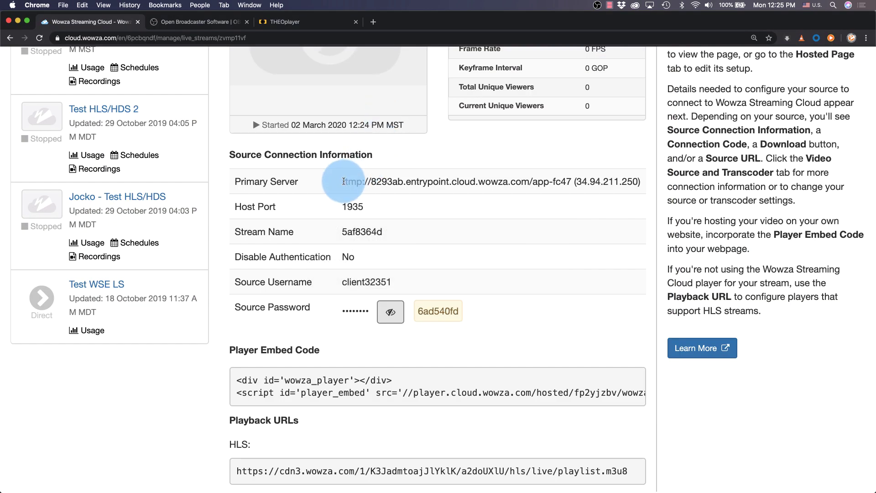
drag(344, 182, 568, 177)
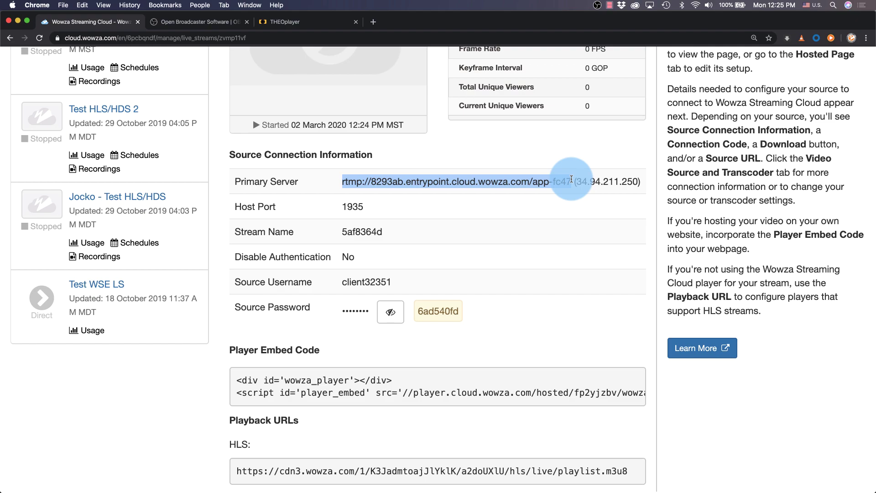
key(super+c)
key(super+Tab)
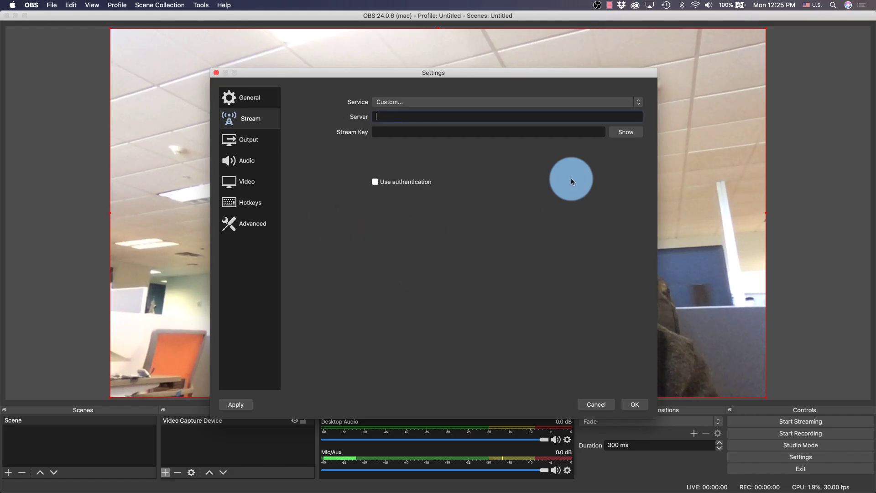
key(super+v)
Step: Copy the Wowza stream name for use in the OBS Stream Key field
key(super+Tab)
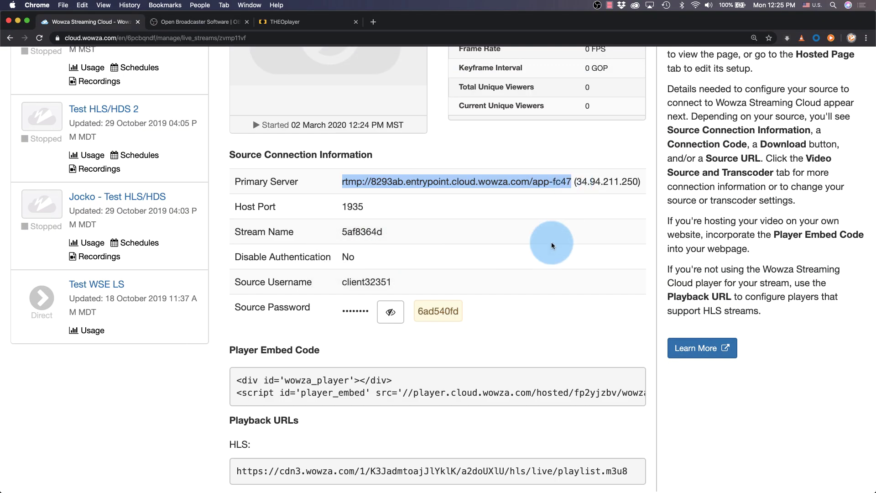
drag(342, 229, 379, 232)
key(super+c)
key(super+Tab)
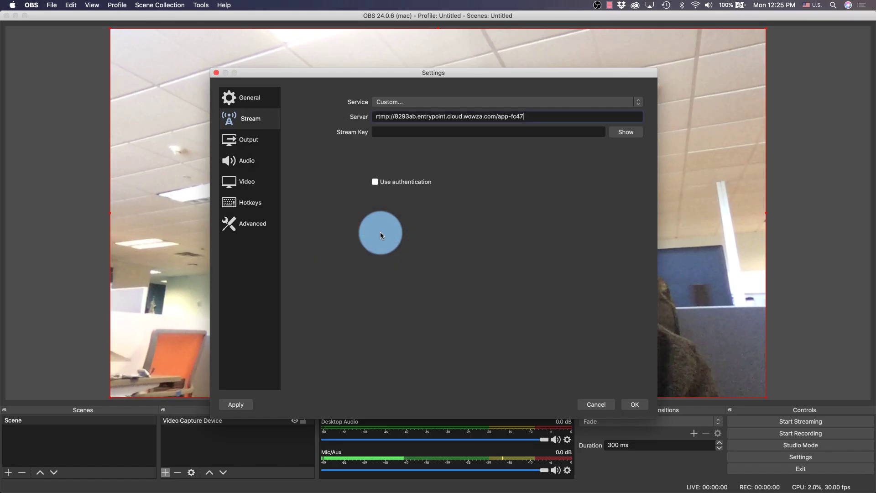
click(419, 133)
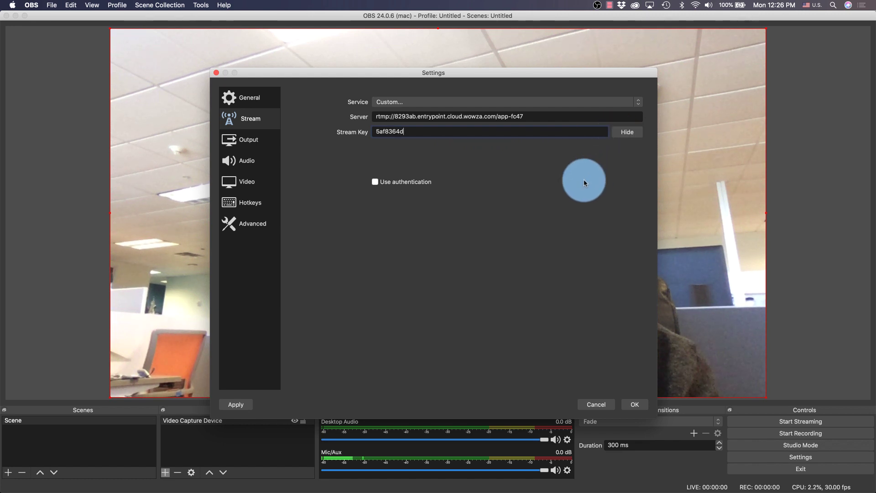
Step: Enable authentication and fill in the Wowza source username
click(376, 182)
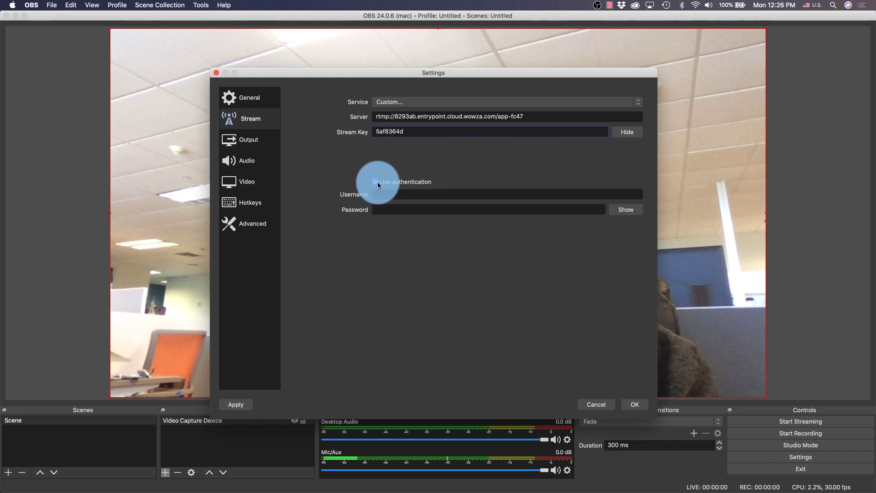
key(super+Tab)
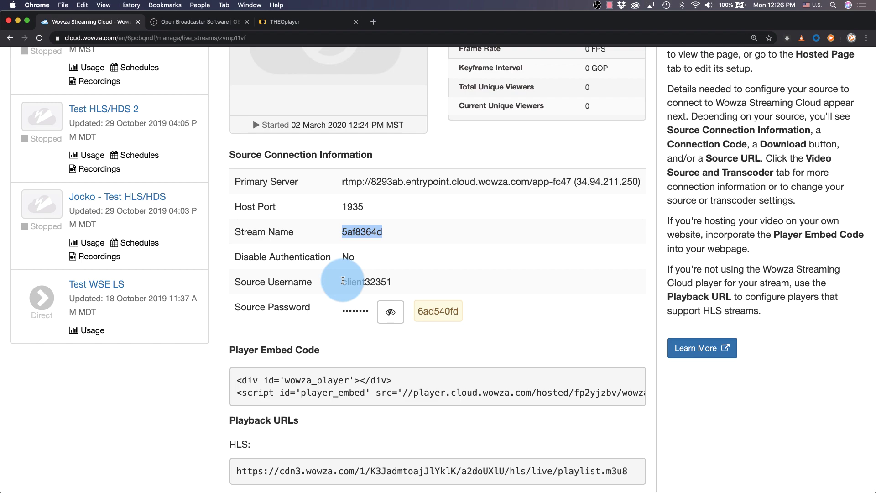
drag(344, 282, 392, 285)
key(super+Tab)
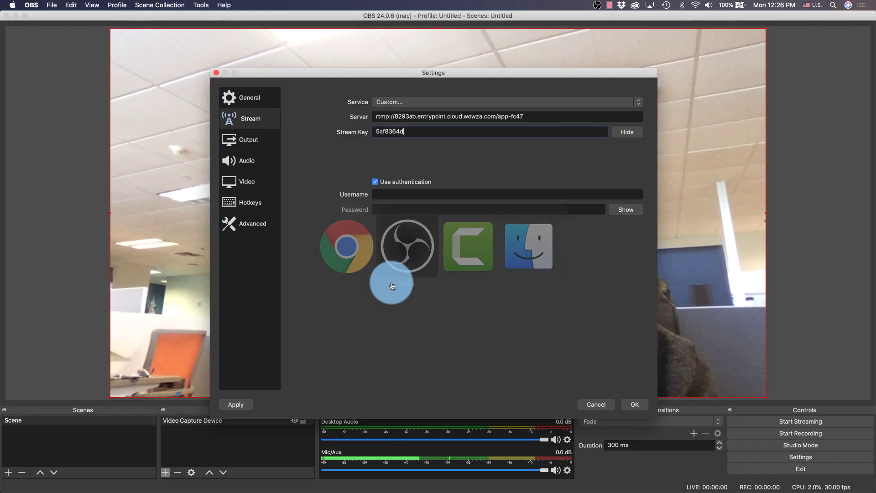
click(393, 196)
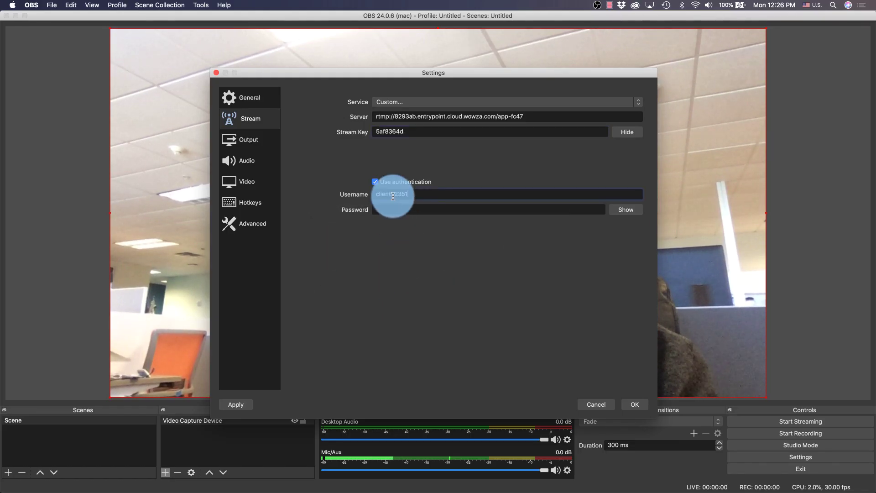
Step: Paste the Wowza source password into OBS and show it to verify
key(super+Tab)
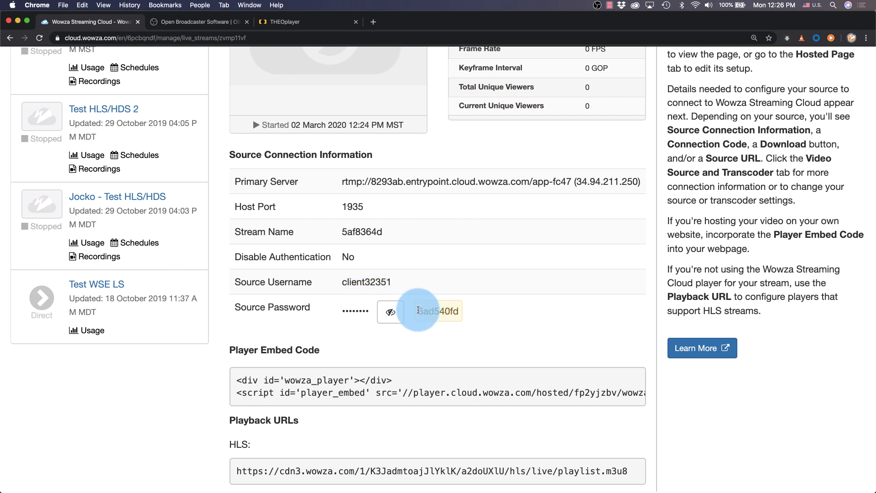
drag(418, 310, 457, 312)
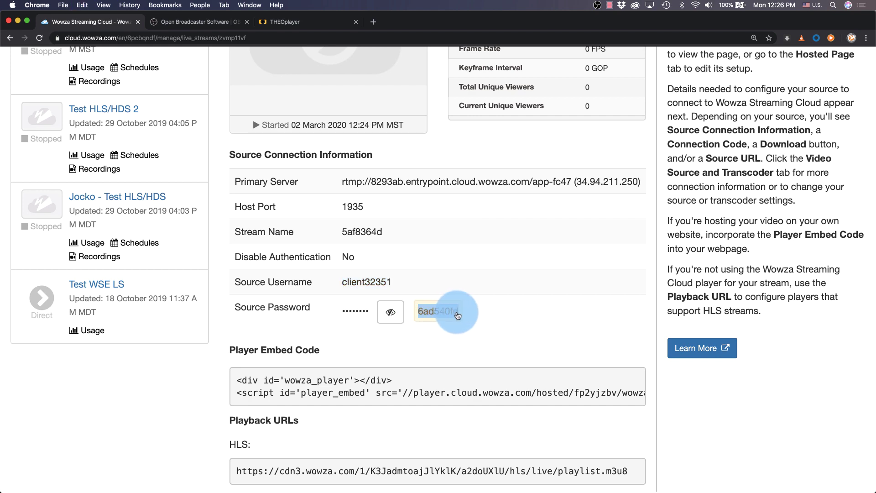
key(super+c)
key(super+Tab)
click(431, 210)
key(super+v)
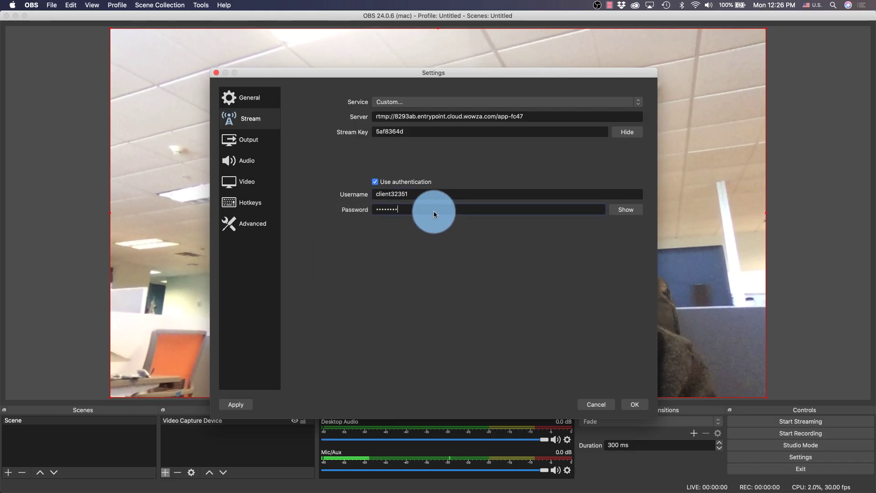
click(617, 211)
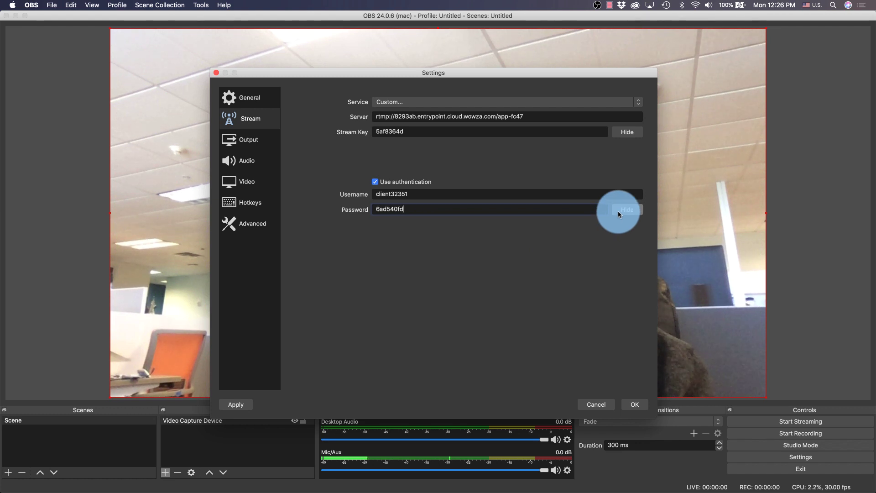
Step: Save the OBS stream settings and start streaming to Wowza
click(632, 403)
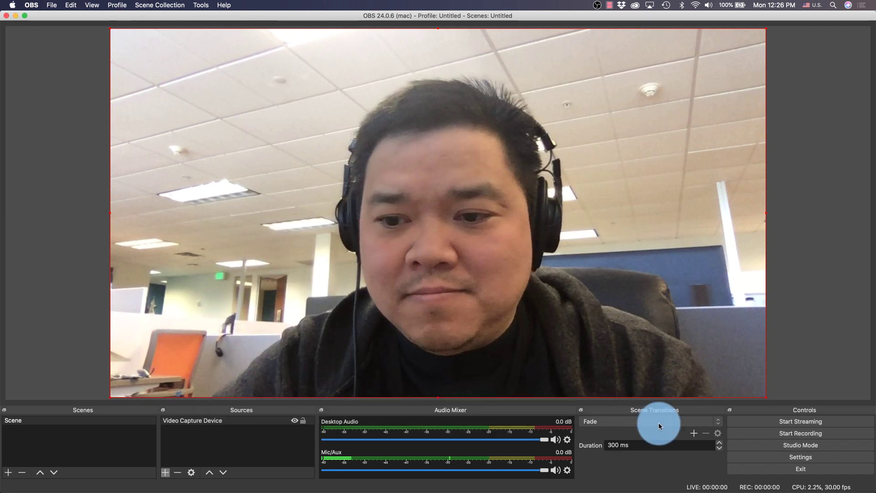
click(761, 423)
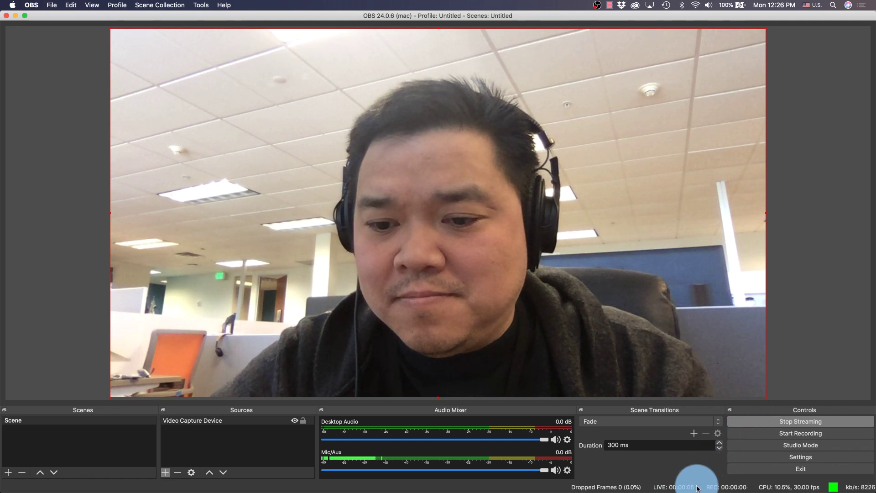
Step: Check that Test1138 shows Inbound Connected with live statistics, and copy its HLS playback URL
key(super+Tab)
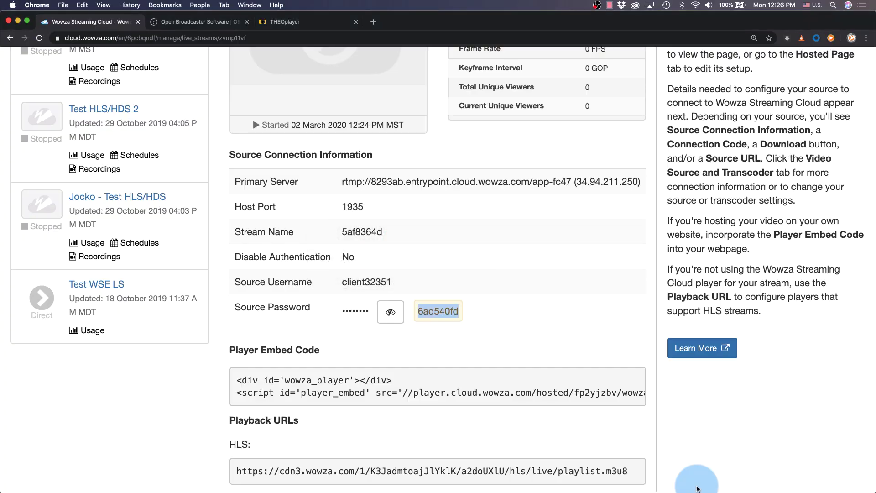
scroll(544, 256, up, 7)
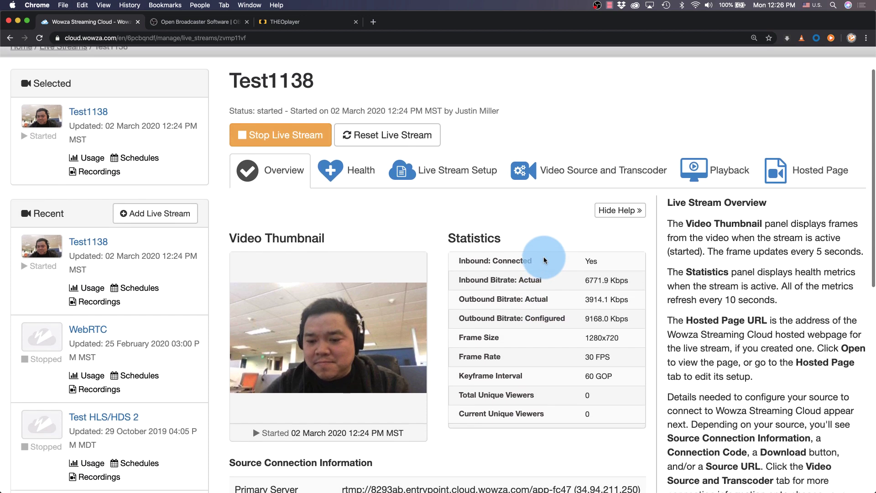
scroll(544, 260, up, 1)
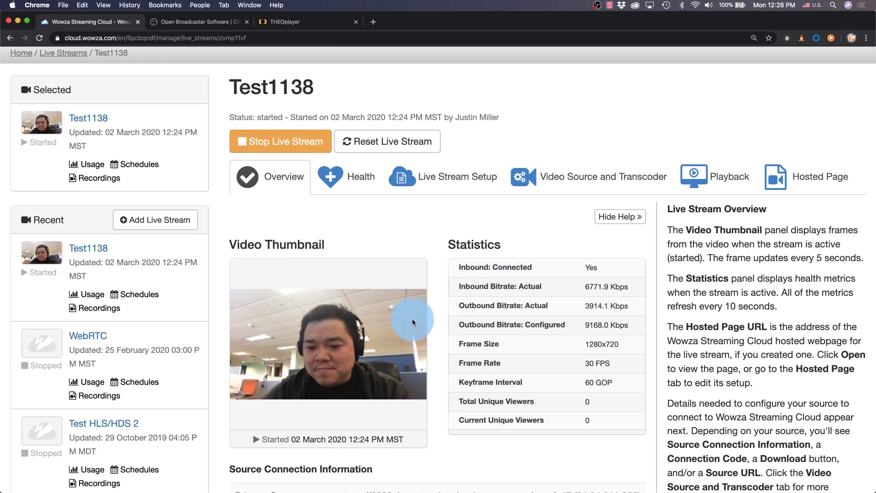
scroll(500, 196, down, 7)
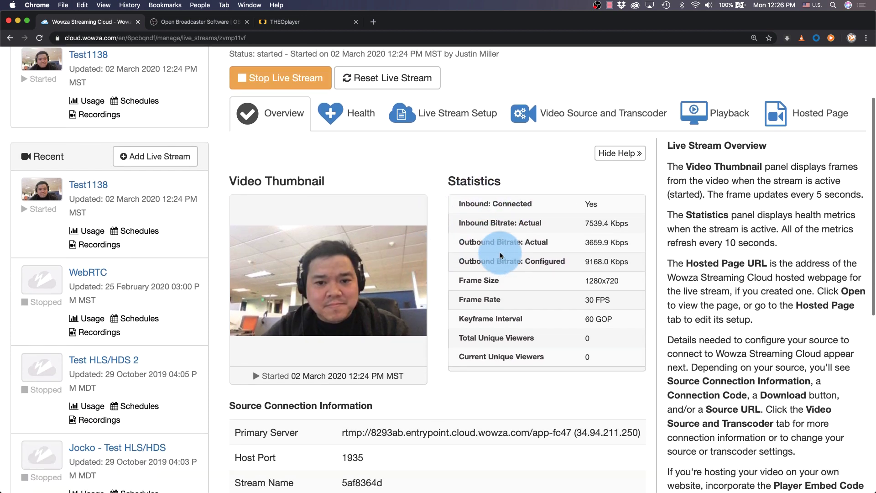
double_click(500, 196)
scroll(501, 196, down, 2)
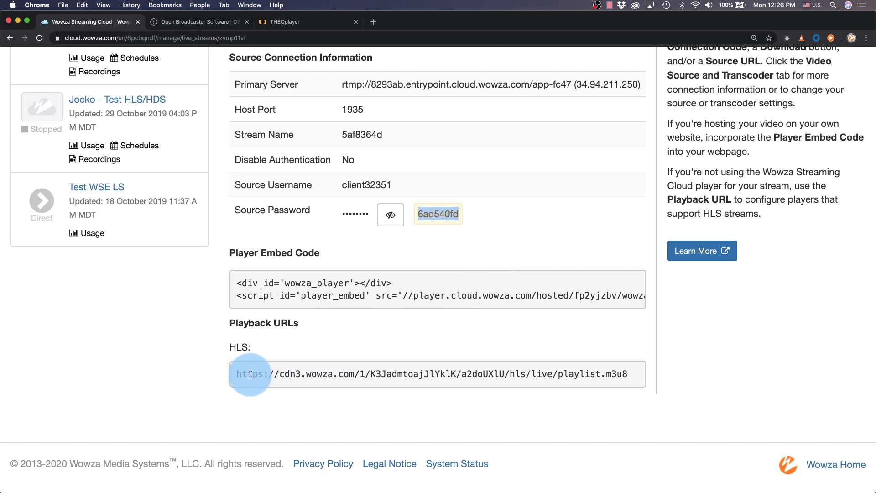
drag(237, 375, 629, 377)
key(super+c)
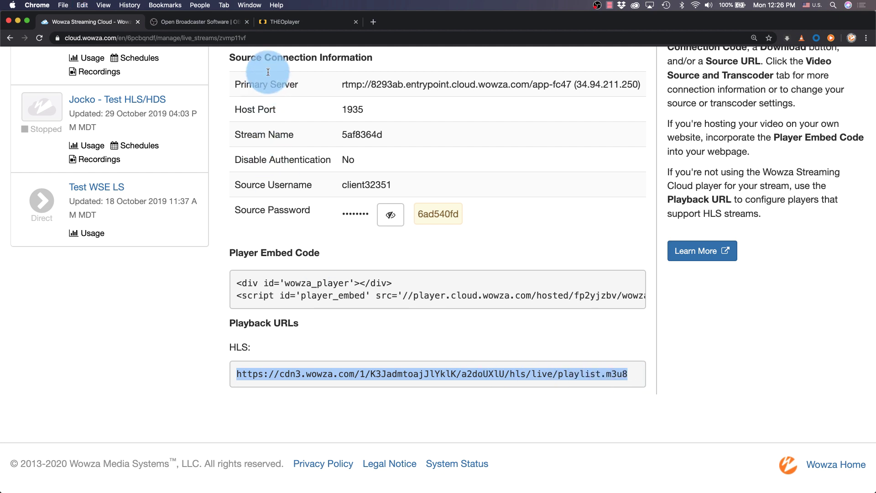
click(277, 24)
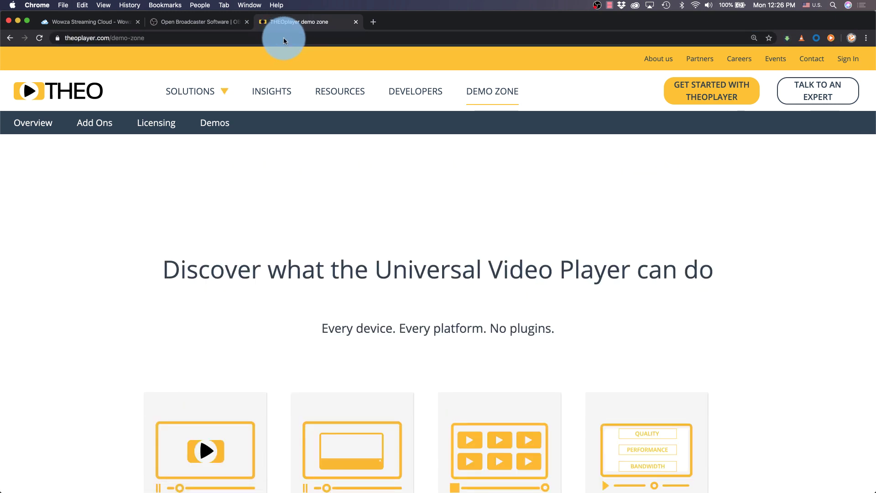
Step: Replace the sample URL in THEOplayer's Test Your Own HLS demo with the Wowza HLS URL and play it live
scroll(282, 251, down, 5)
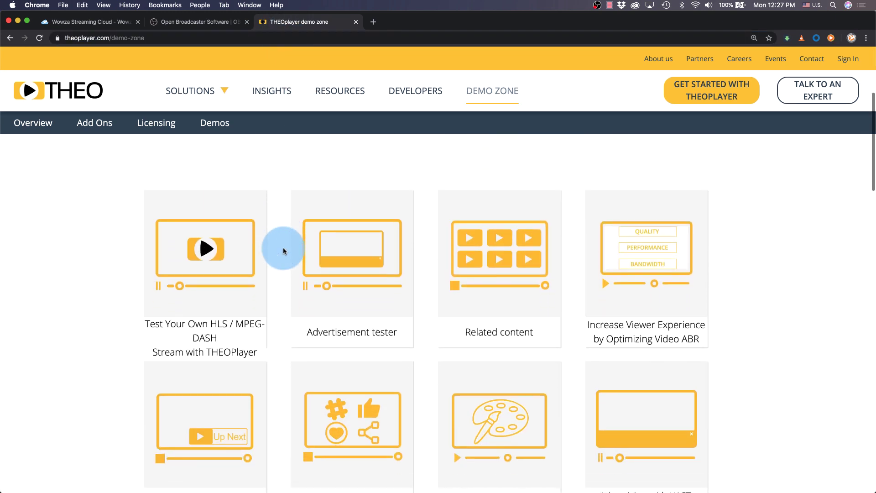
click(204, 249)
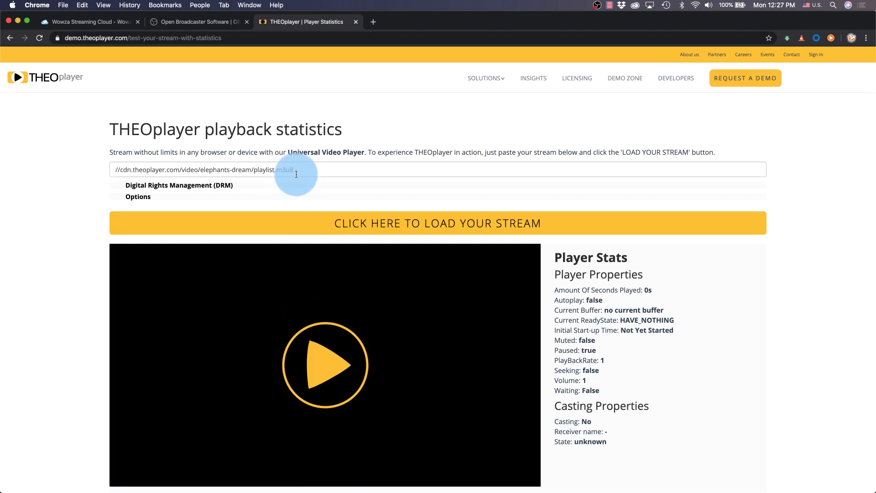
click(299, 170)
triple_click(297, 164)
key(super+v)
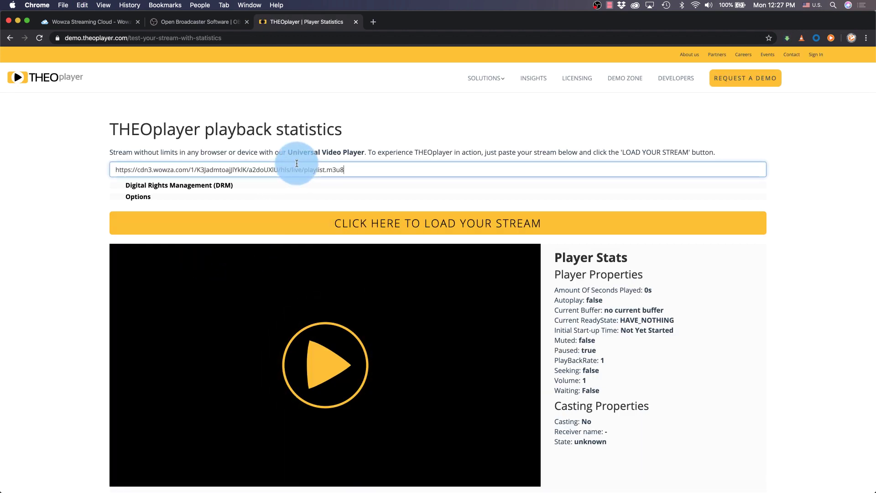
click(320, 227)
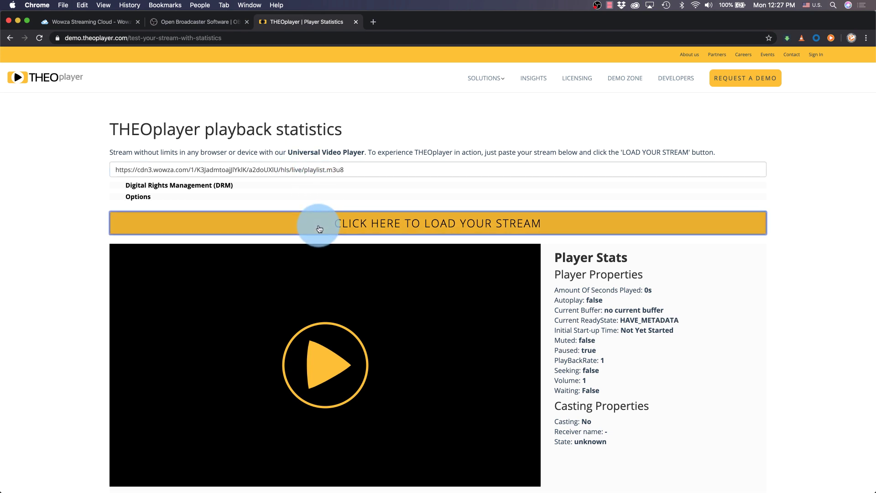
click(334, 365)
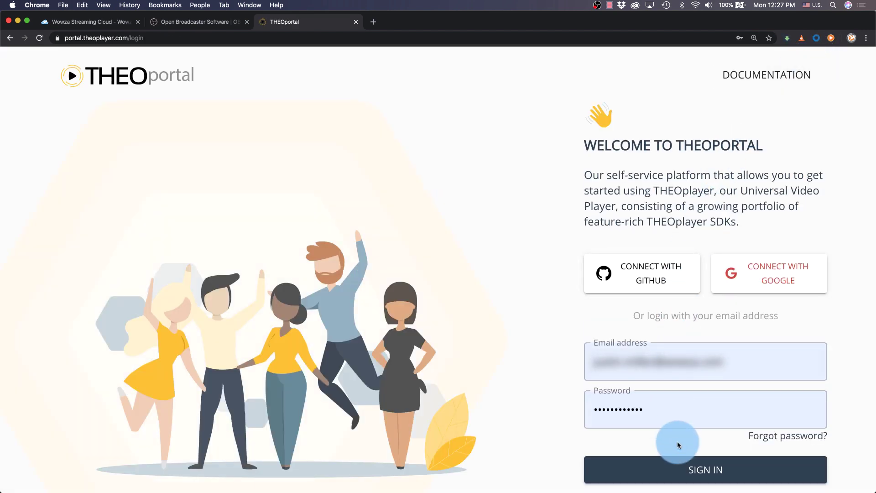
Step: Sign in to THEOportal and start a new HTML5 SDK named Test1138
click(679, 466)
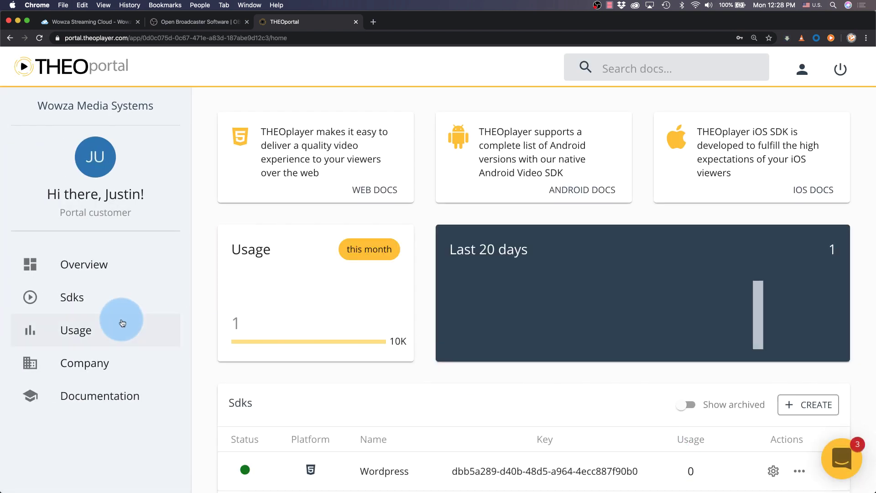
click(72, 304)
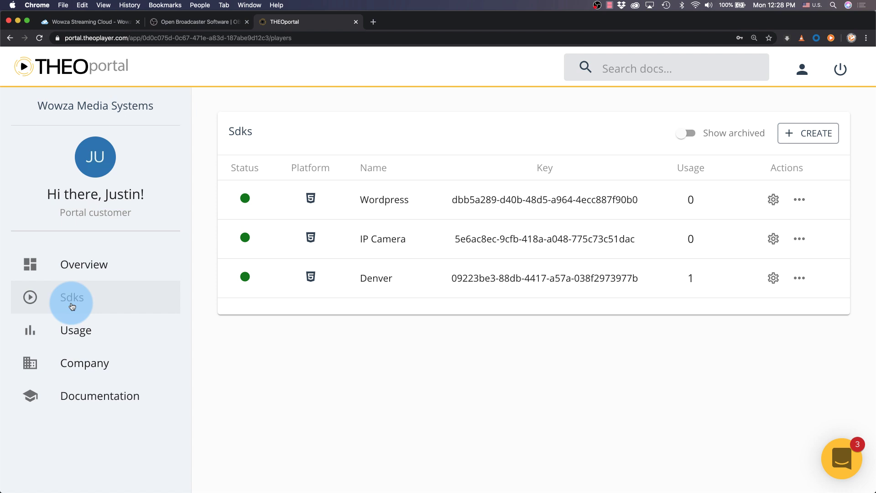
click(780, 137)
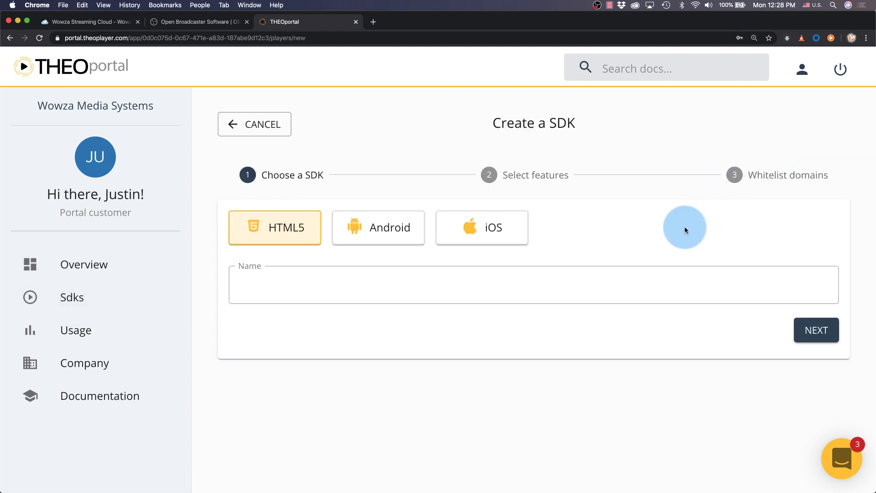
click(670, 290)
text(Test1138)
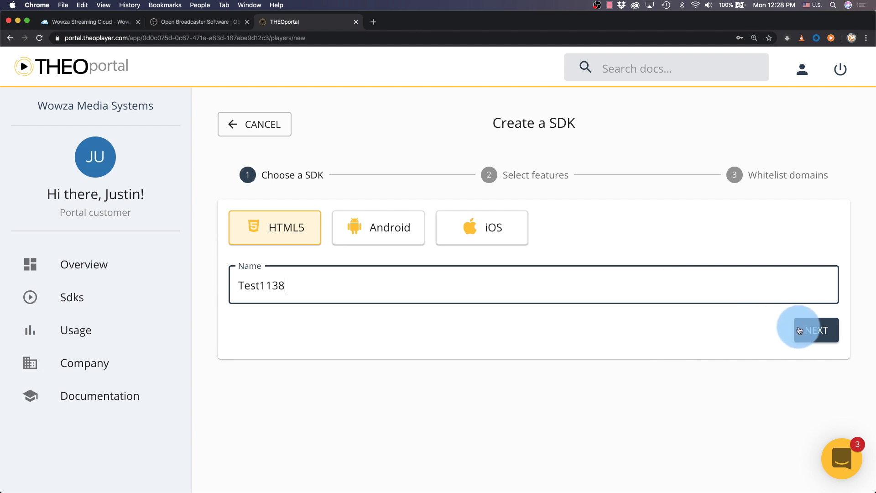
click(800, 328)
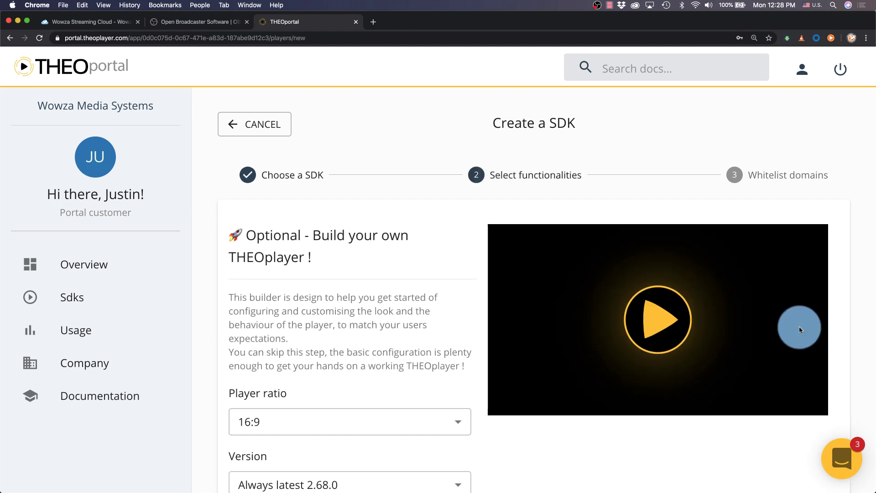
Step: Keep the default features and Accept all domains, then publish the Test1138 SDK
scroll(798, 326, down, 6)
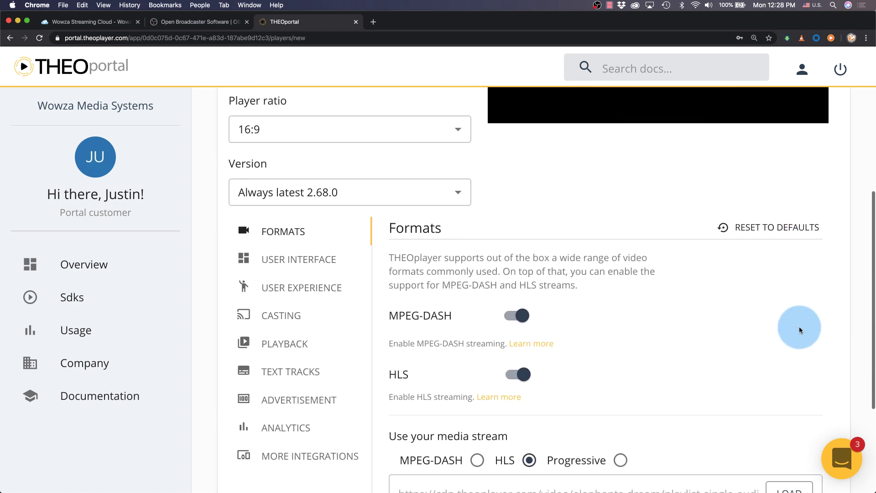
scroll(798, 326, down, 4)
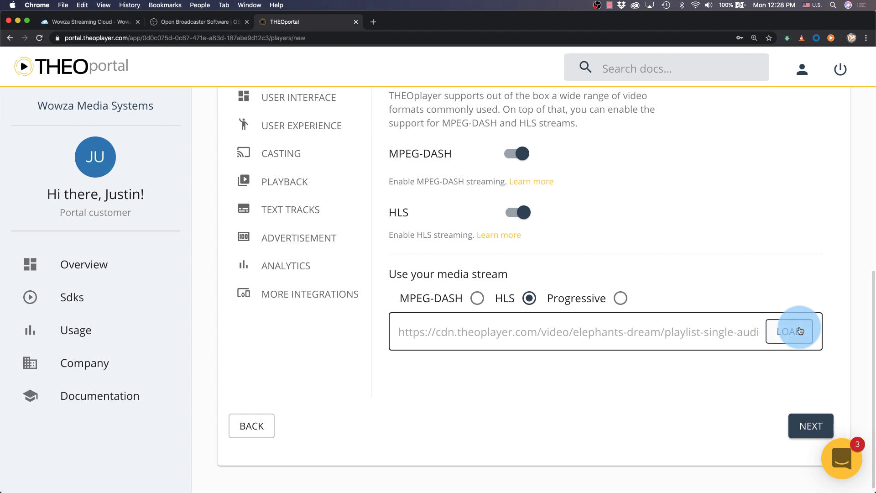
click(808, 423)
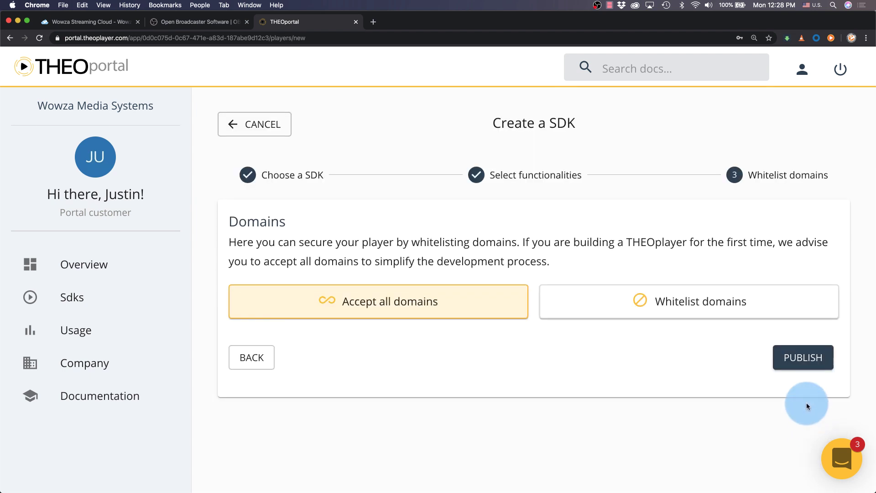
click(806, 361)
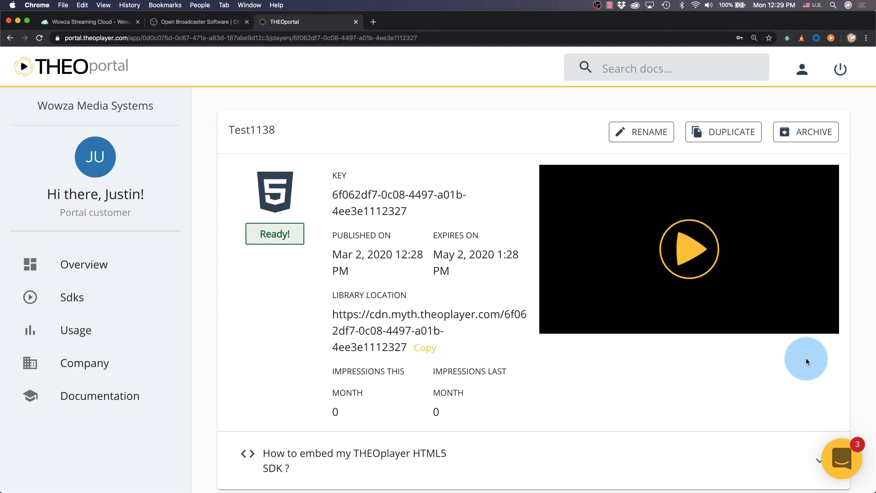
Step: Load the Wowza HLS playlist URL as the media stream in the player's Customize settings
scroll(806, 359, down, 2)
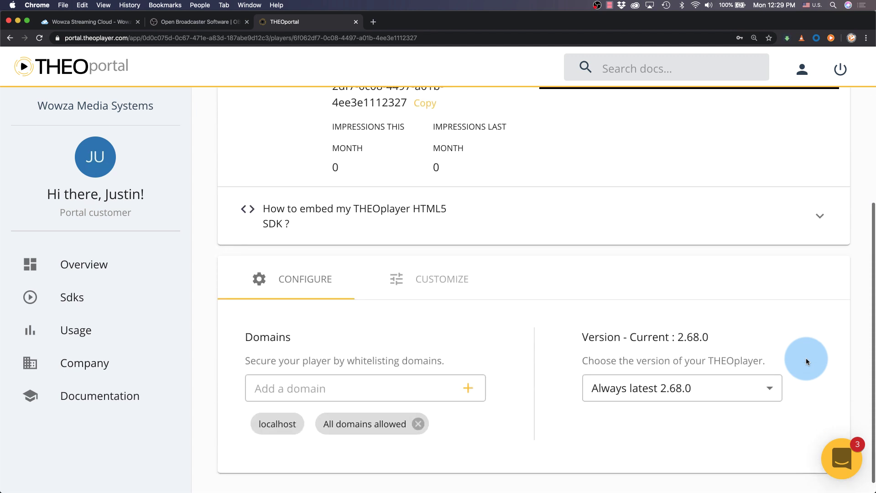
click(442, 282)
scroll(443, 283, down, 5)
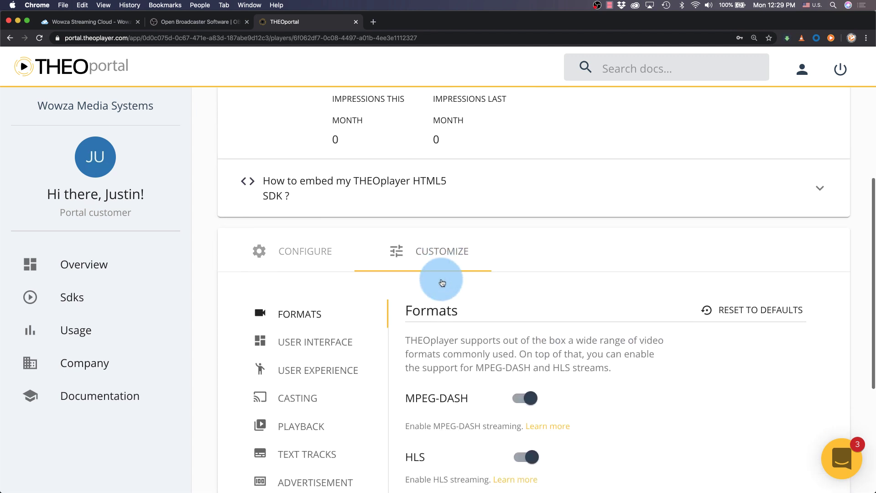
click(456, 377)
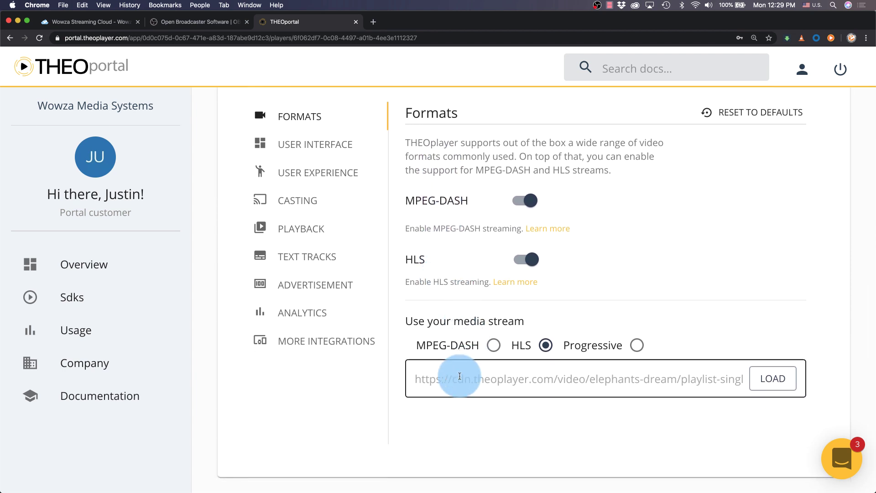
key(super+v)
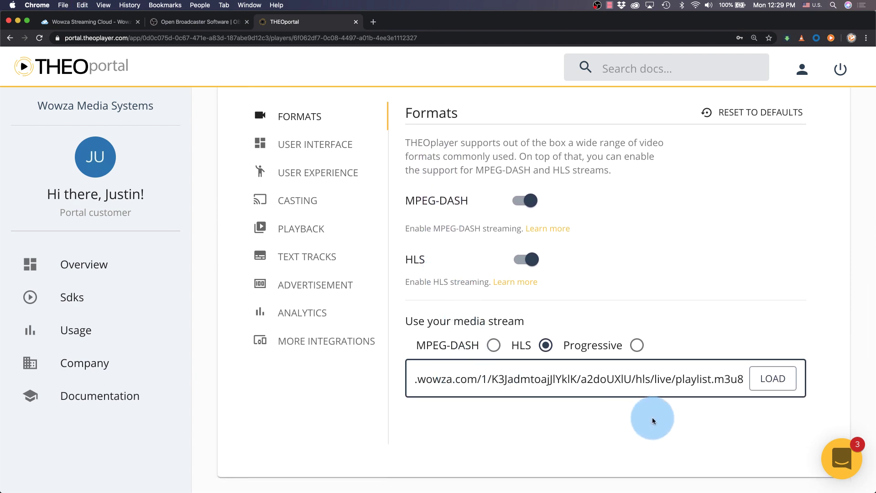
click(773, 381)
scroll(775, 381, up, 4)
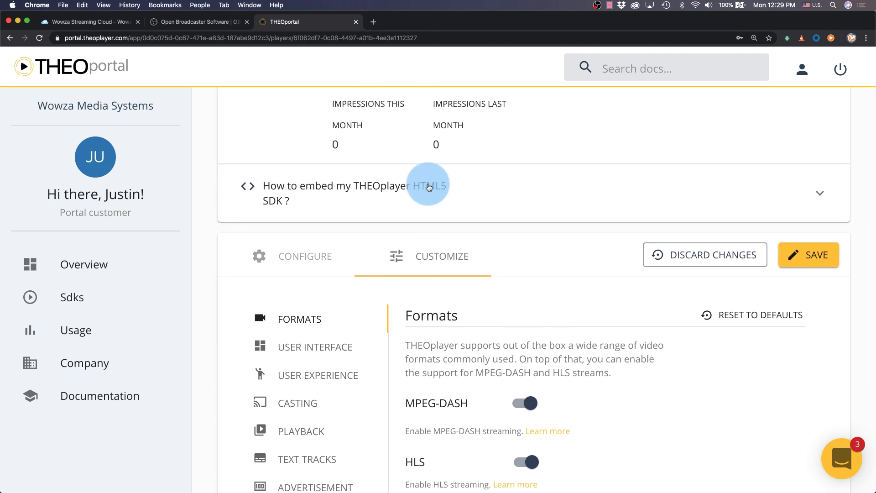
Step: Download the full sample page from the SDK embedding instructions as example (2).html and open it
click(428, 186)
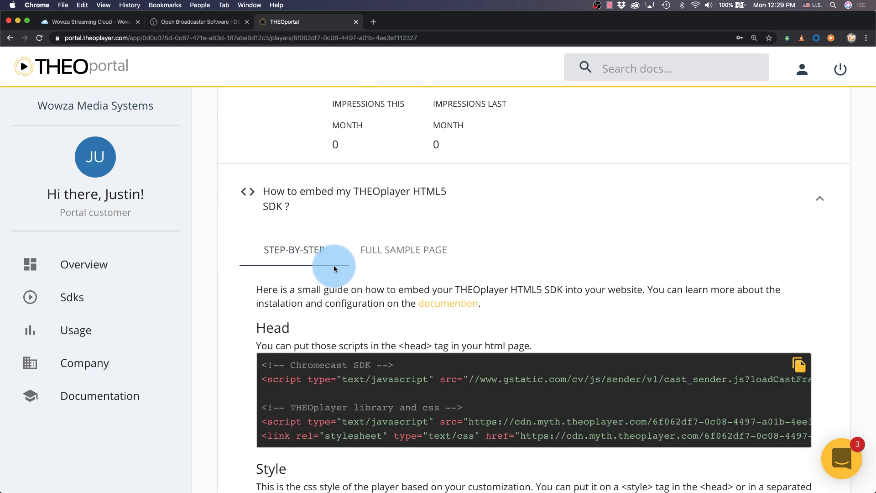
click(402, 260)
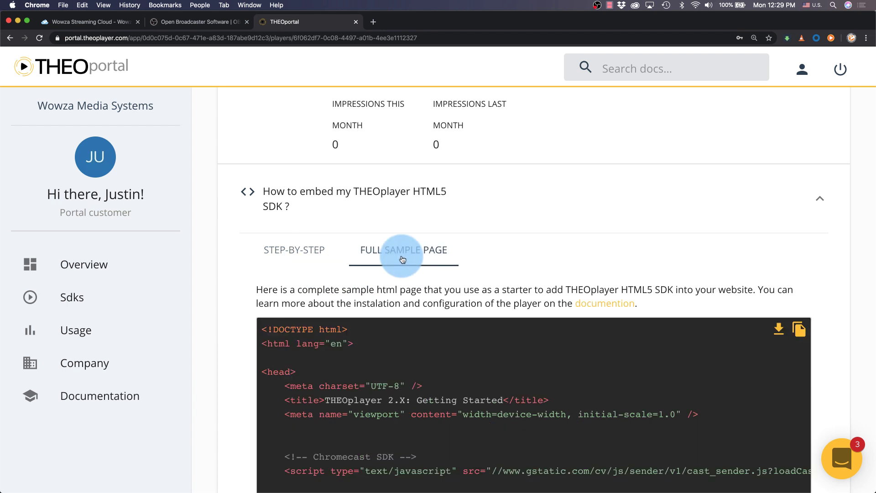
click(778, 330)
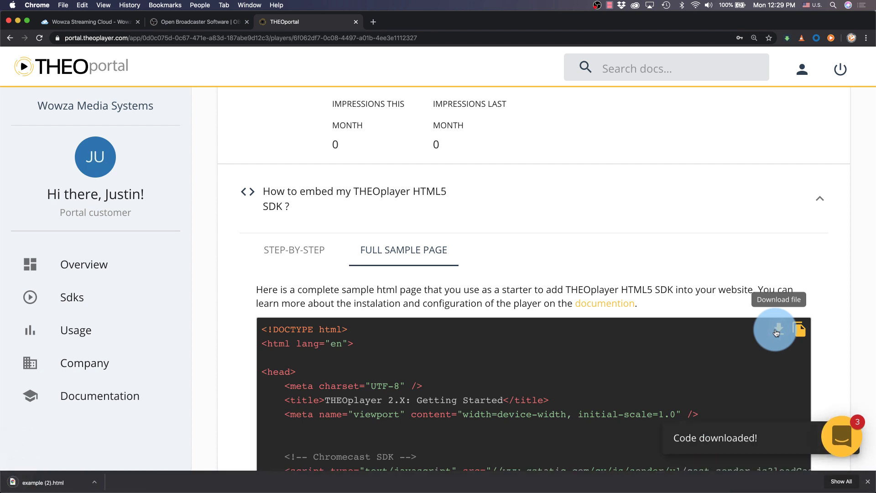
click(60, 484)
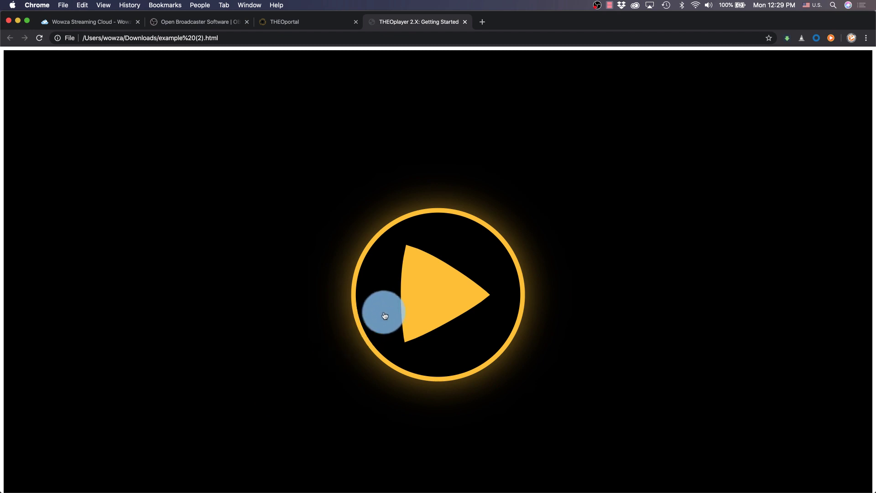
Step: Play the live webcam stream in the downloaded THEOplayer page, then stop streaming in OBS
click(393, 309)
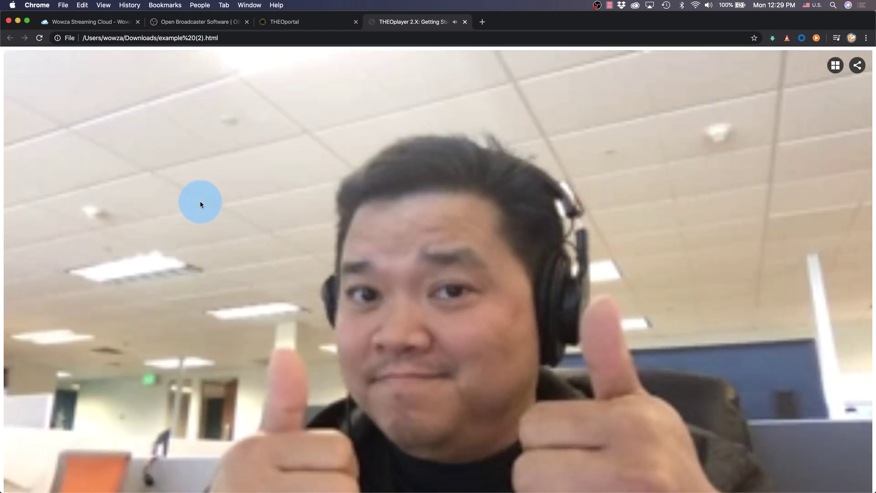
key(super+Tab)
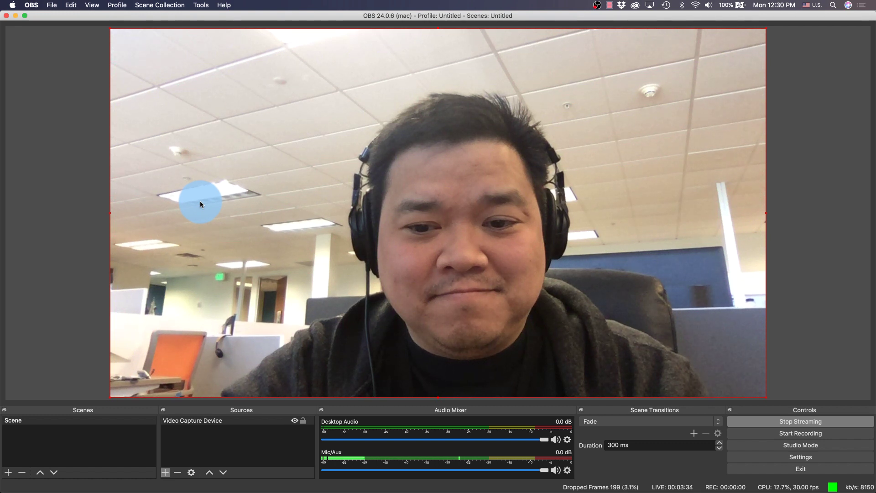
click(731, 421)
key(super+Tab)
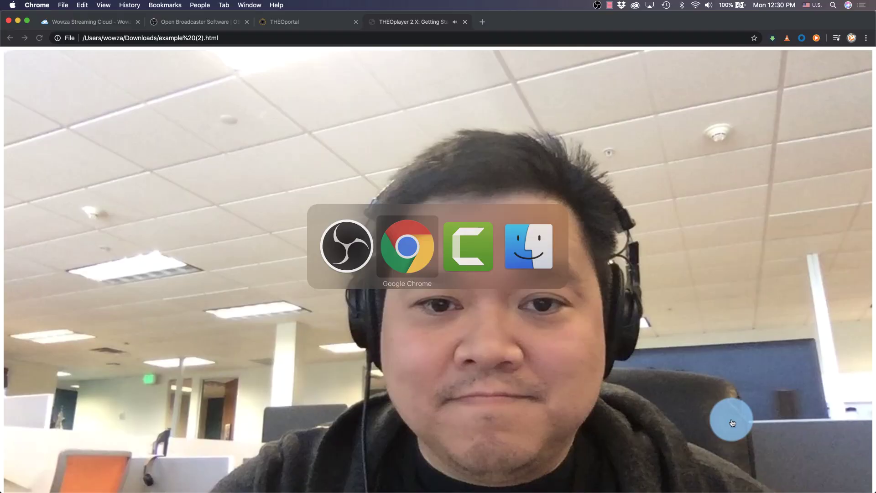
Step: Stop the Test1138 live stream in Wowza, confirm, and view its Recordings page
click(94, 27)
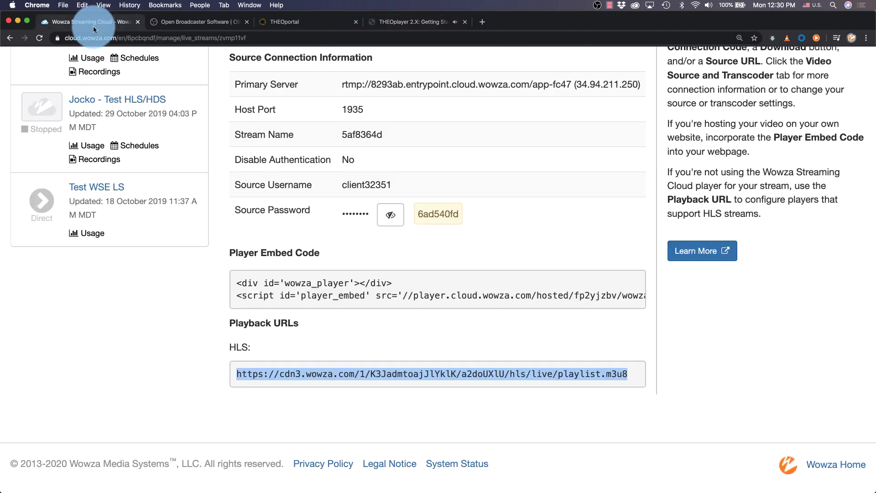
scroll(275, 139, up, 6)
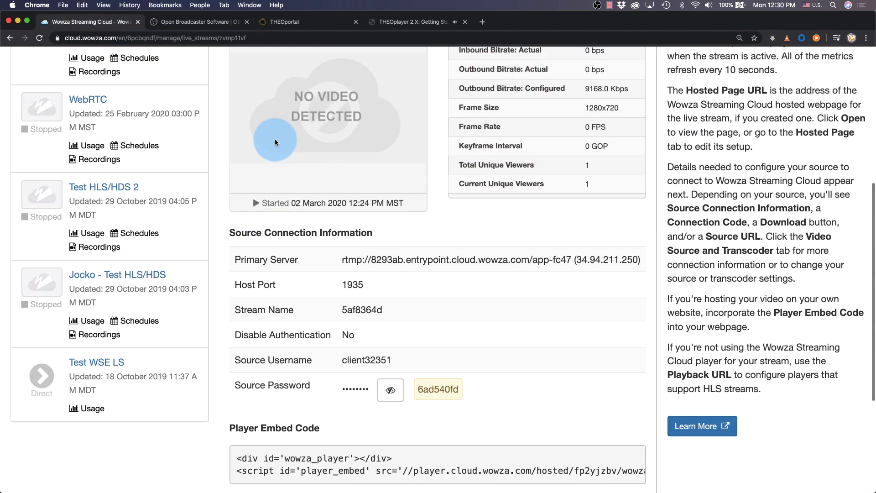
scroll(275, 139, up, 3)
click(275, 139)
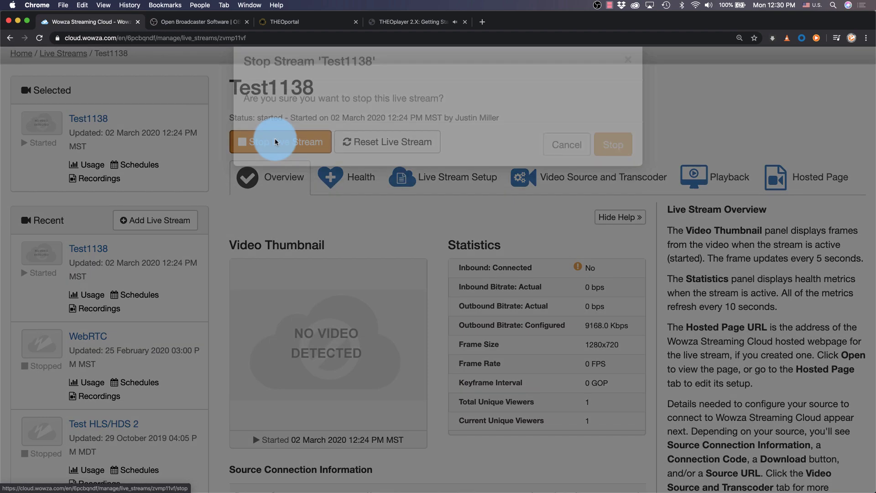
key(Return)
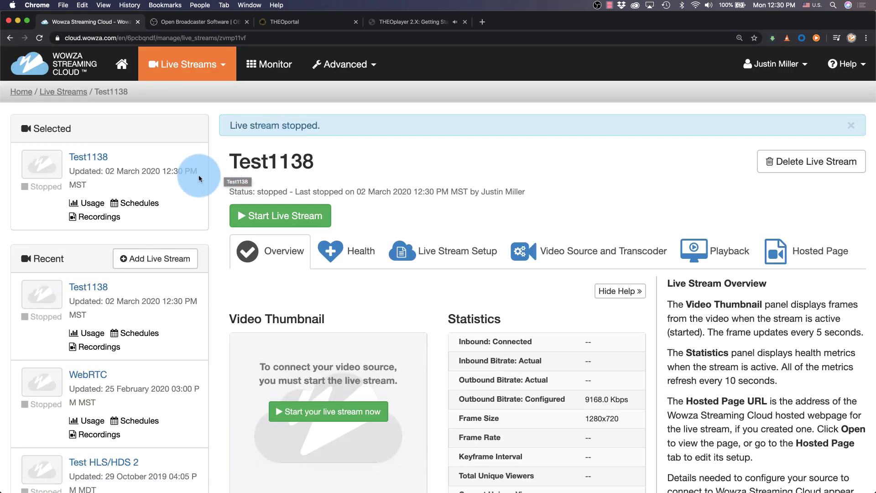
click(89, 162)
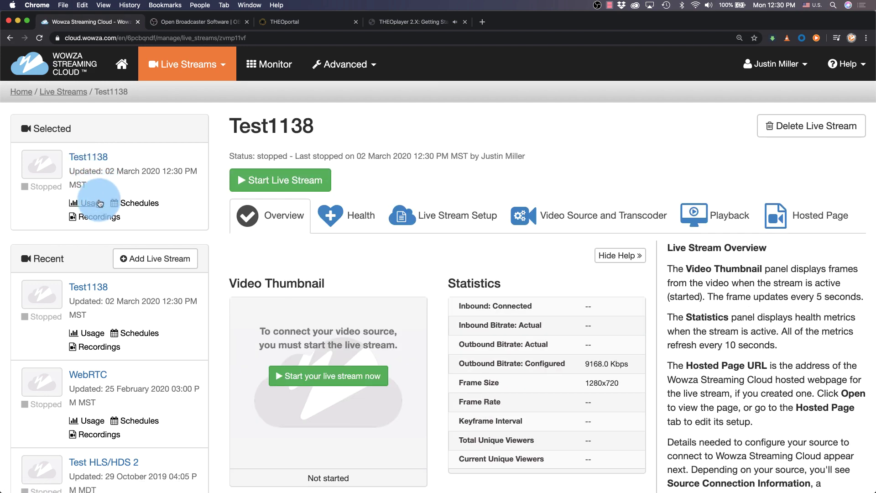
click(96, 218)
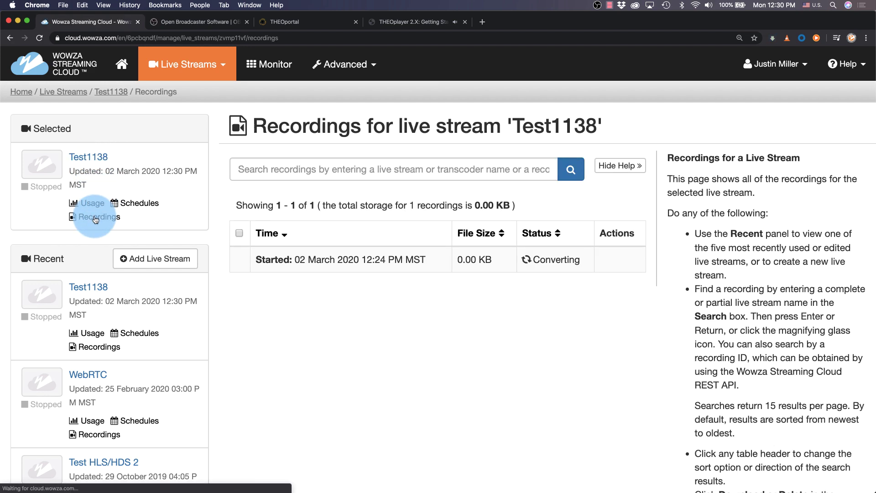